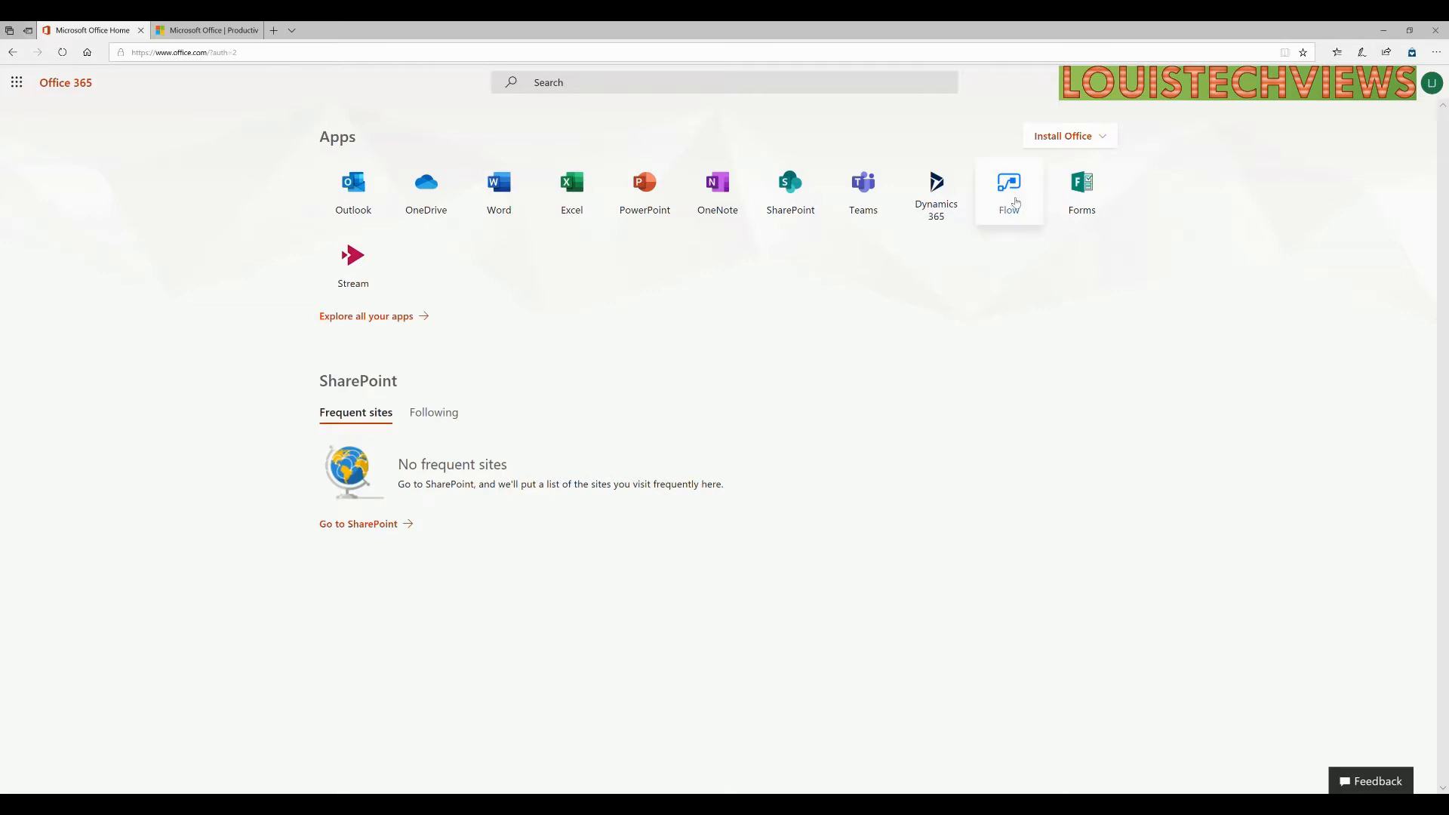
Launch Microsoft Flow from Office 365 and browse its Home page of featured templates and services.
click(1015, 193)
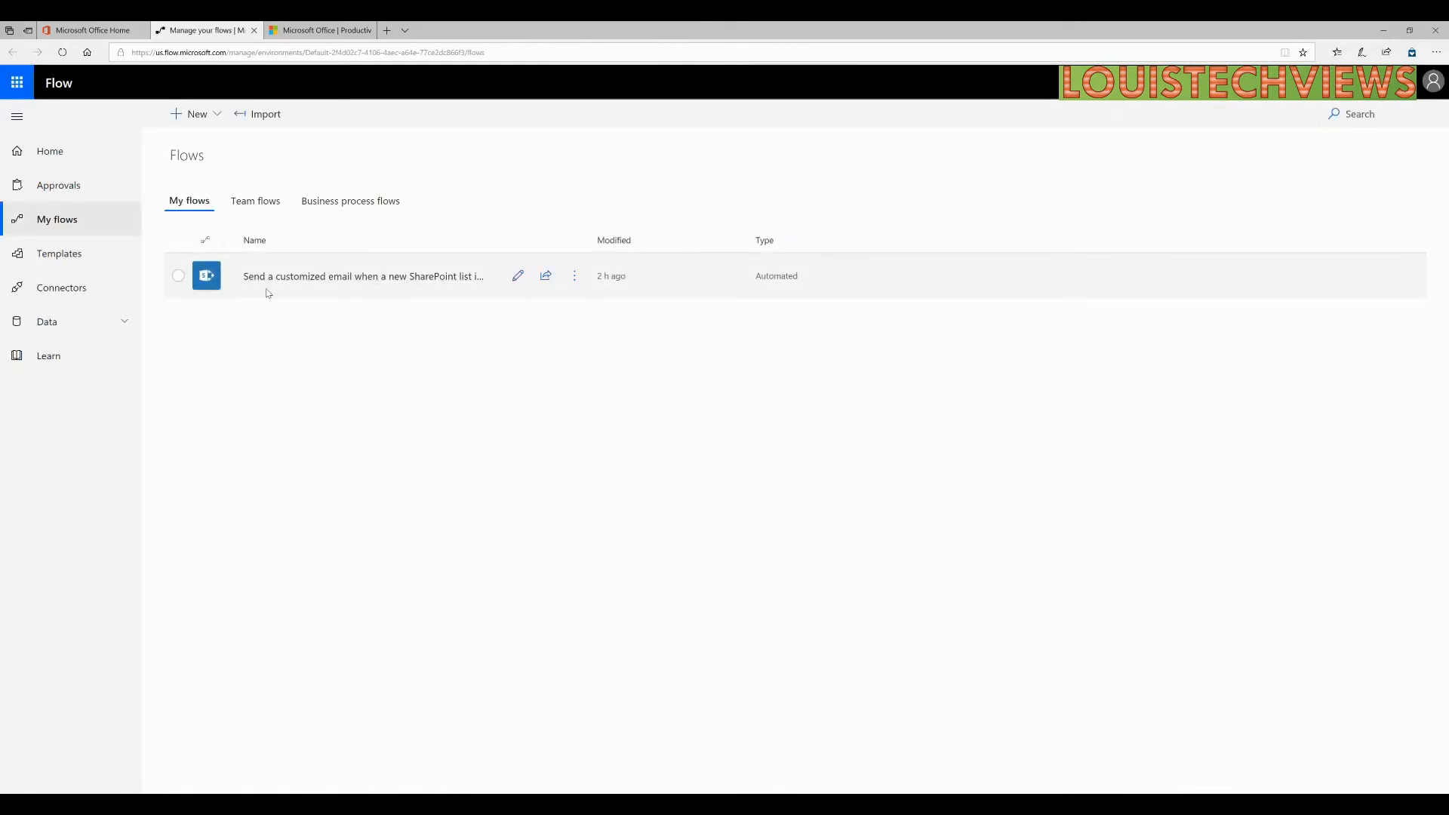
click(58, 154)
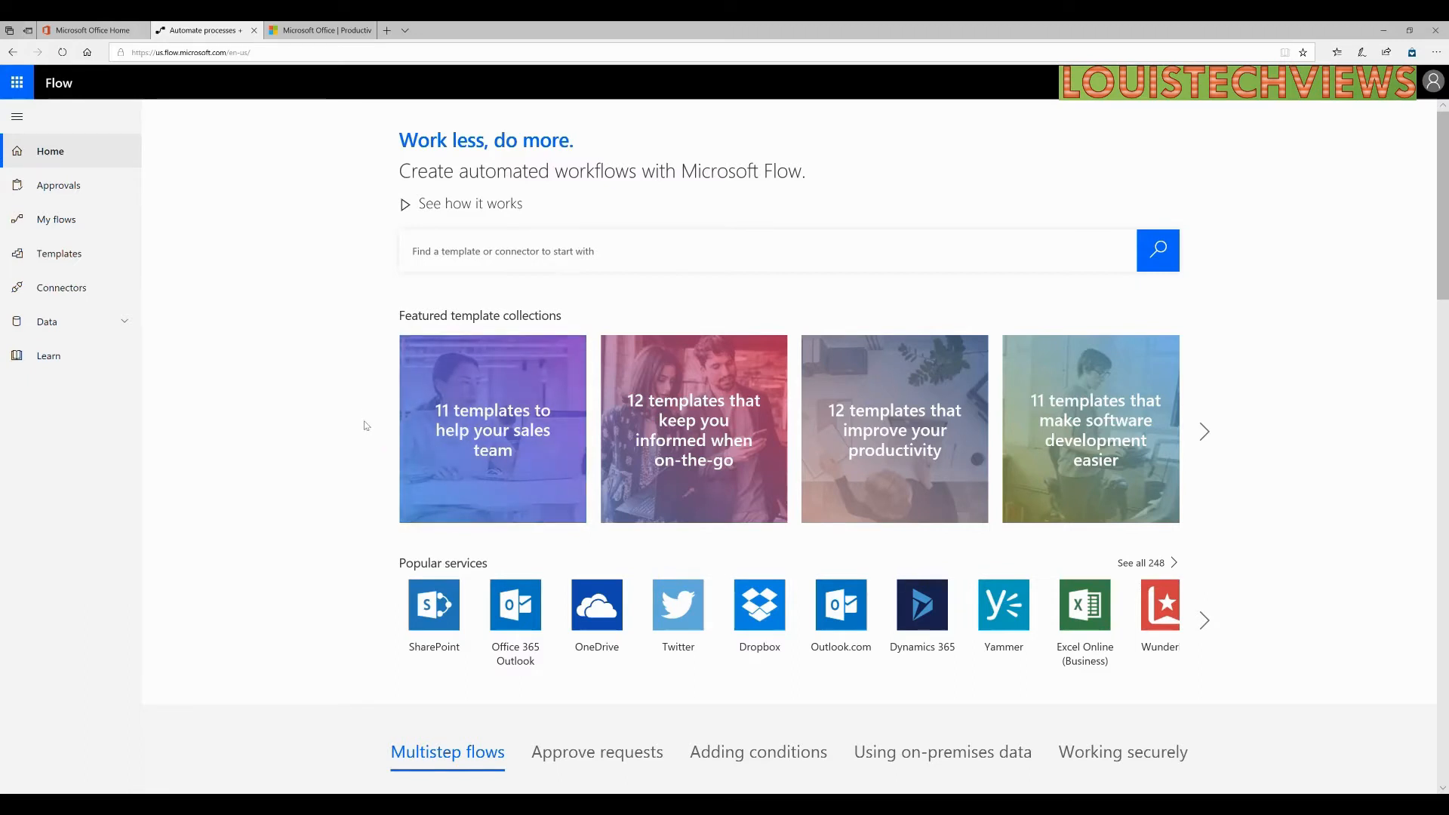
scroll(364, 426, down, 2)
scroll(365, 425, up, 1)
scroll(365, 425, up, 1)
Open the SharePoint connector page and scroll to its template cards.
click(431, 616)
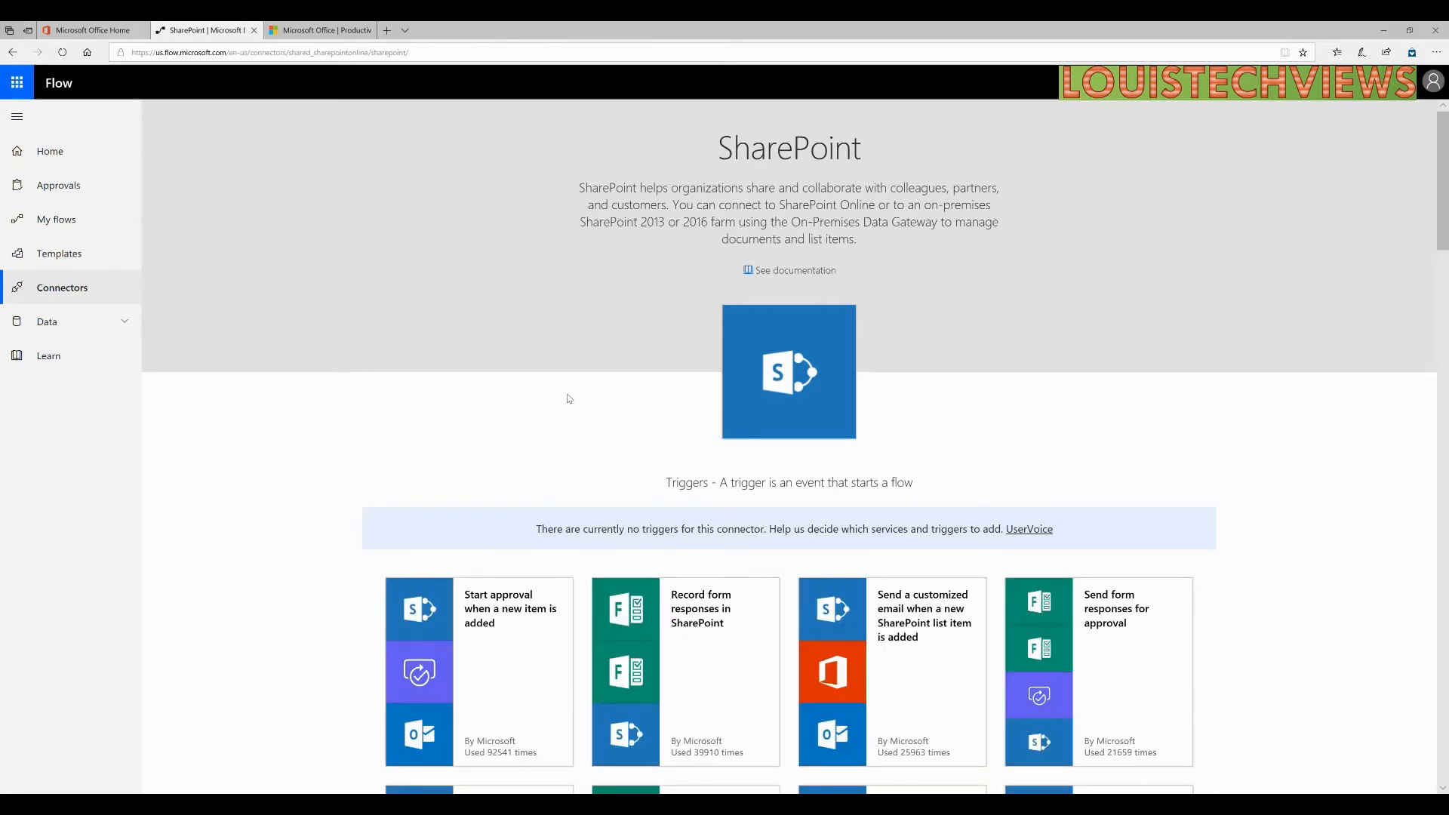
scroll(569, 399, down, 2)
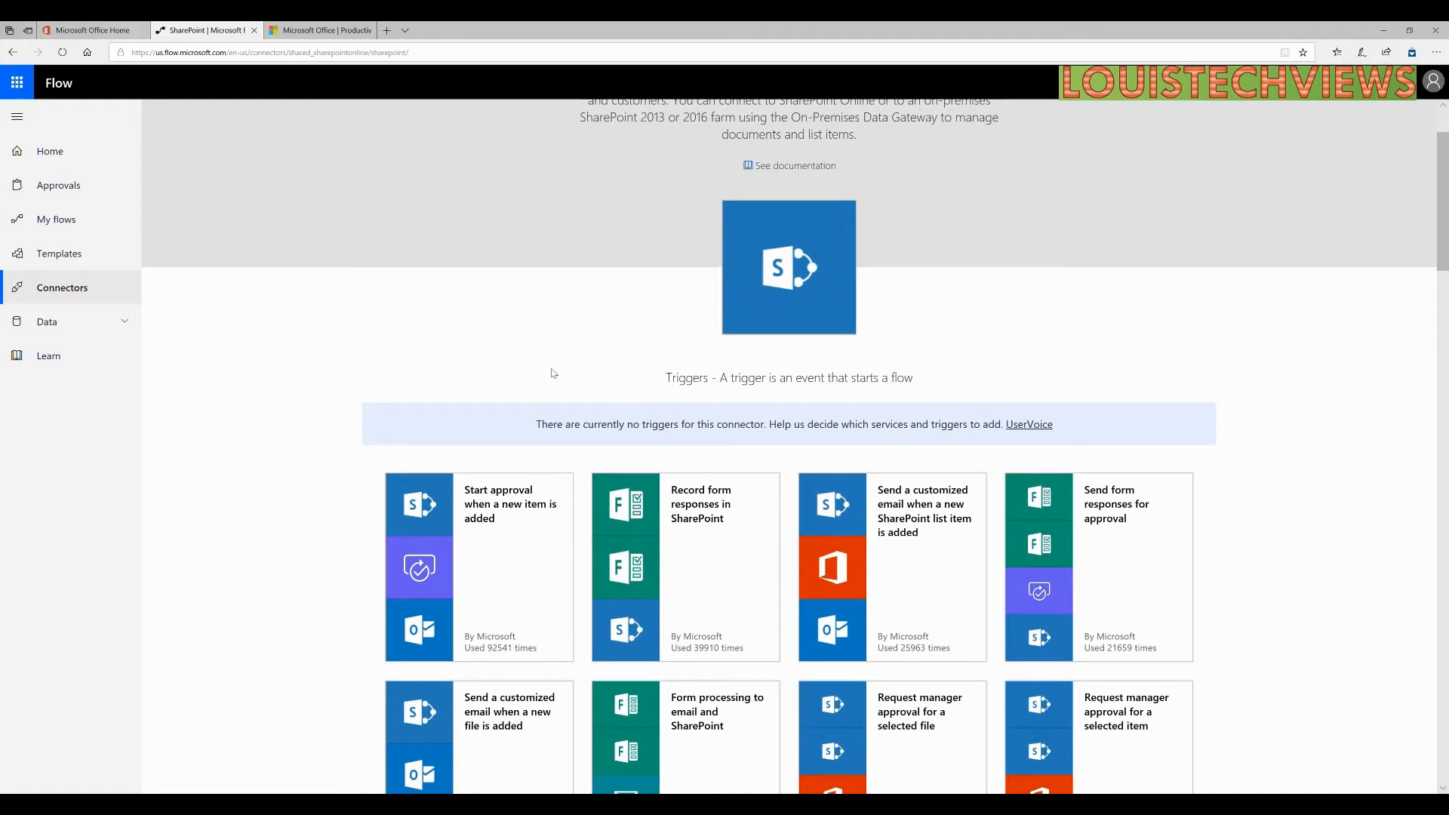
scroll(555, 372, down, 4)
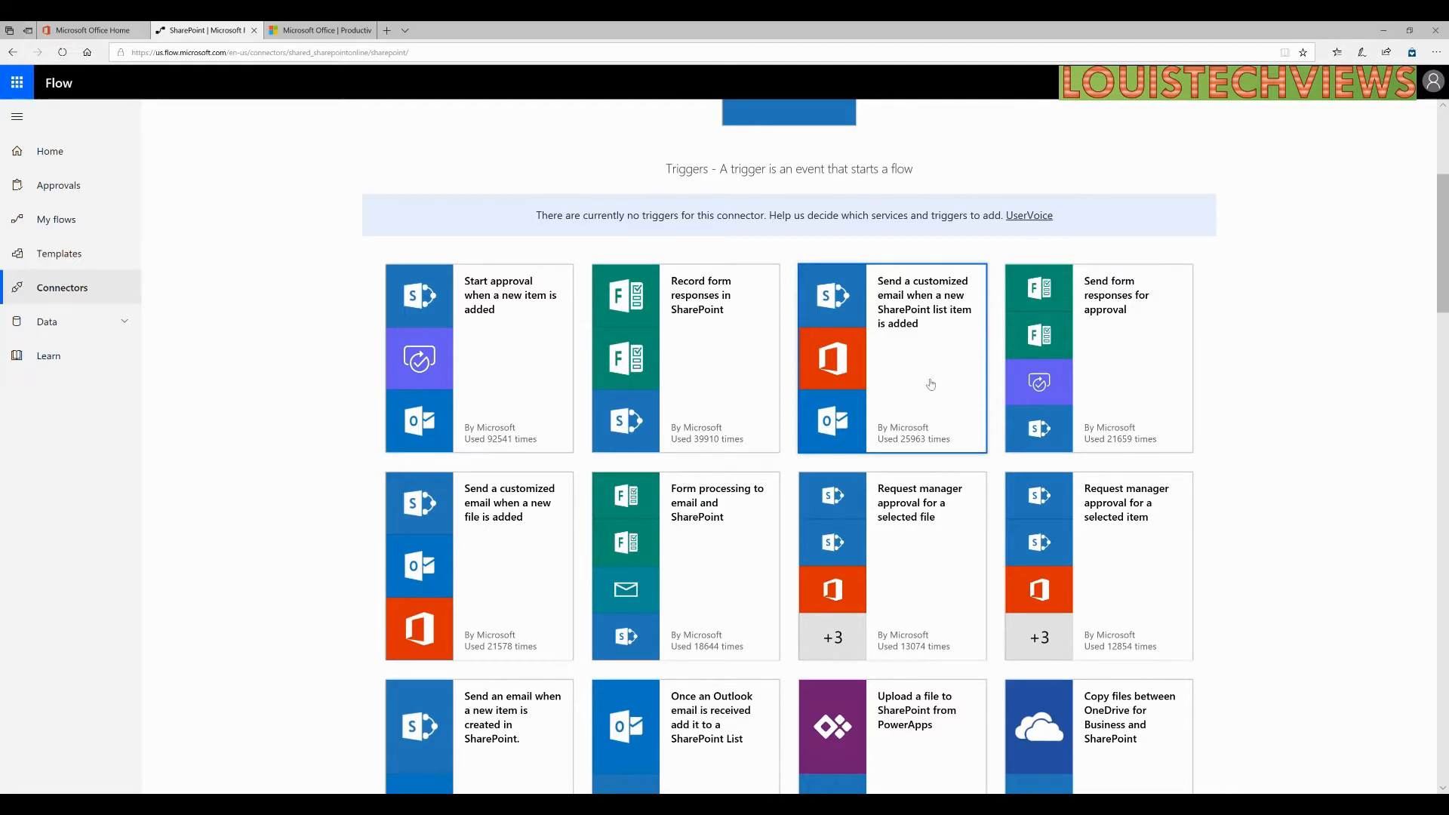
Open the new-list-item customized email template and set the team site as the site address.
click(886, 345)
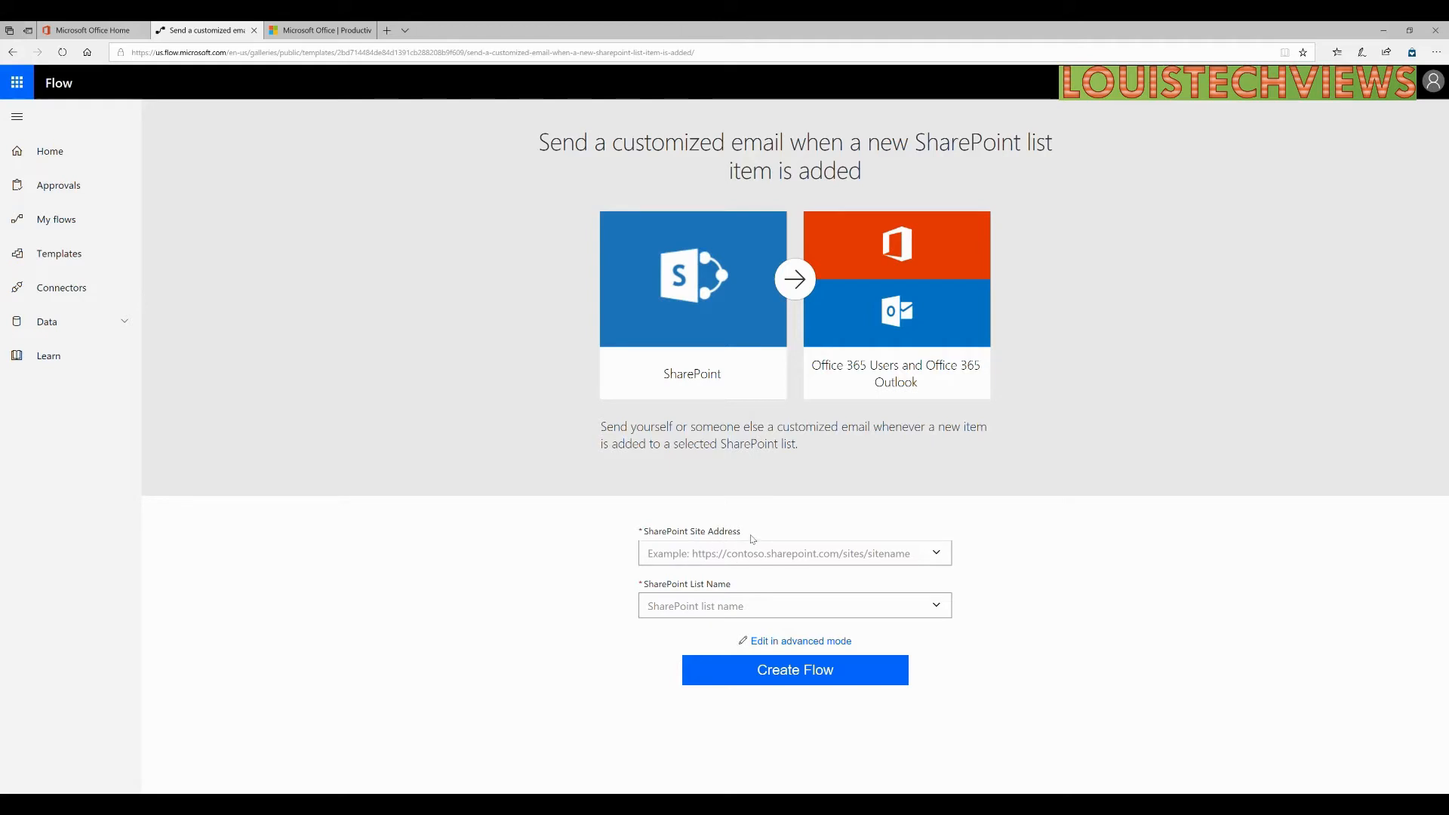
click(698, 561)
text(https://)
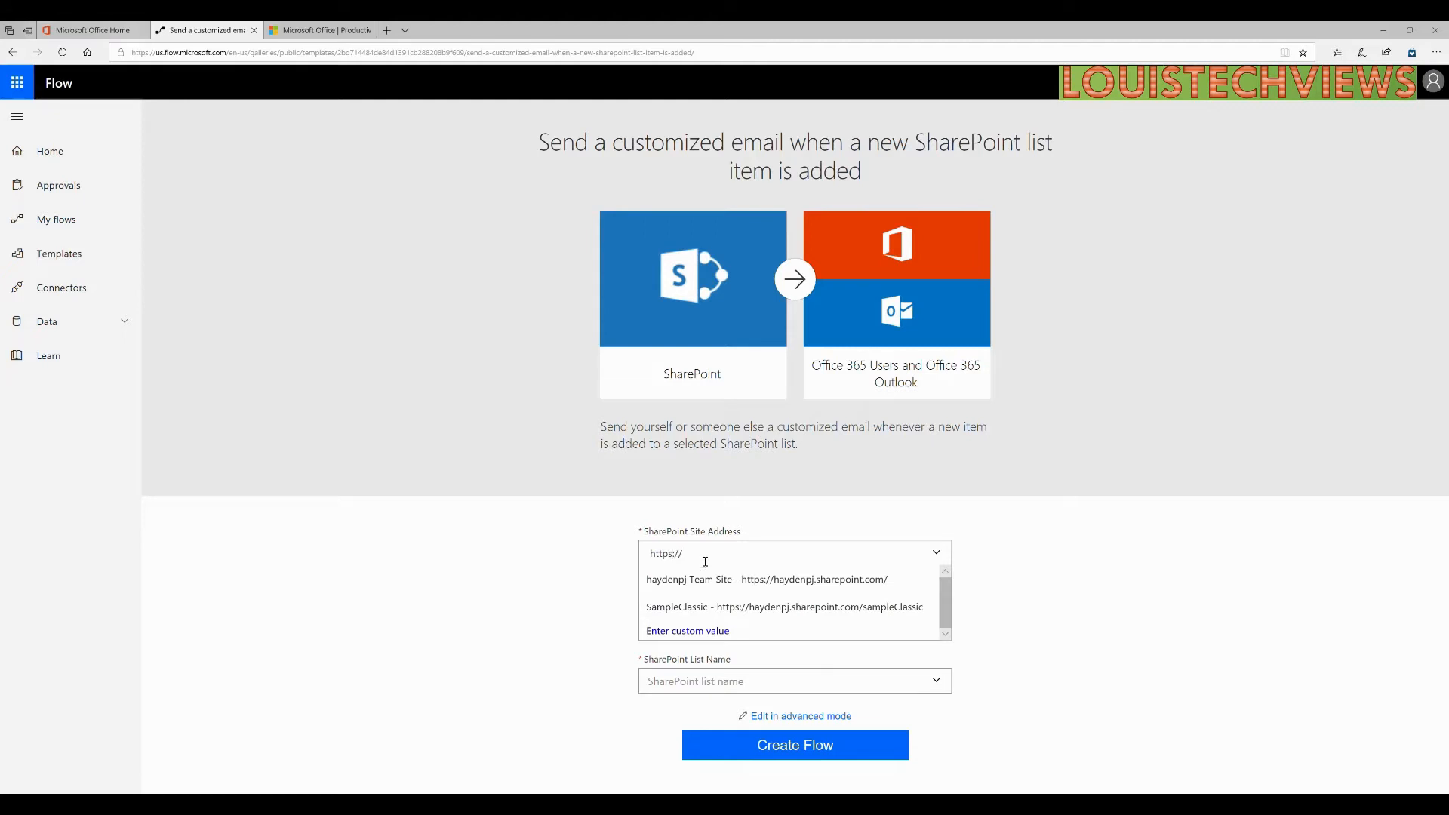
click(791, 579)
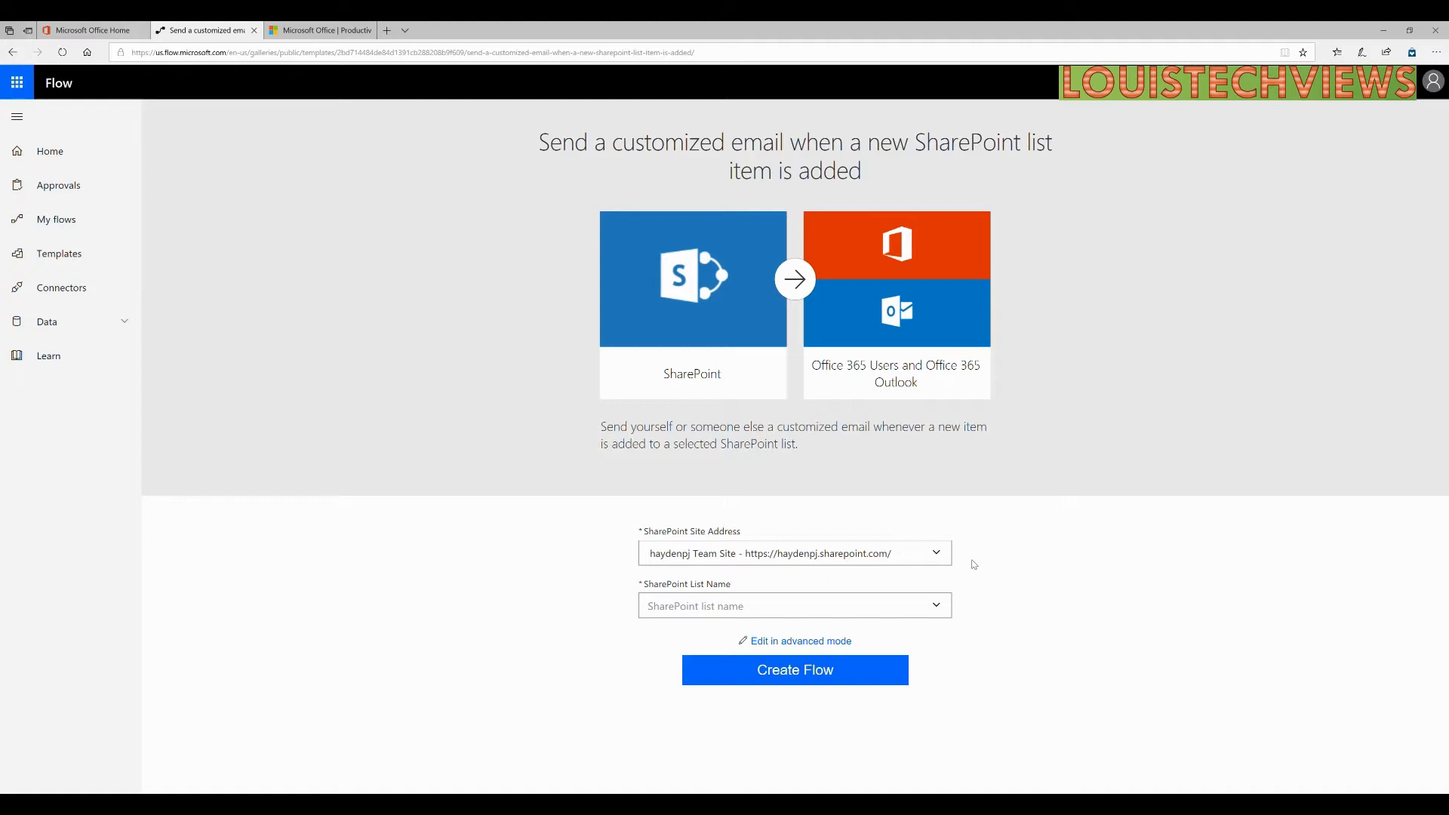
click(752, 559)
click(913, 568)
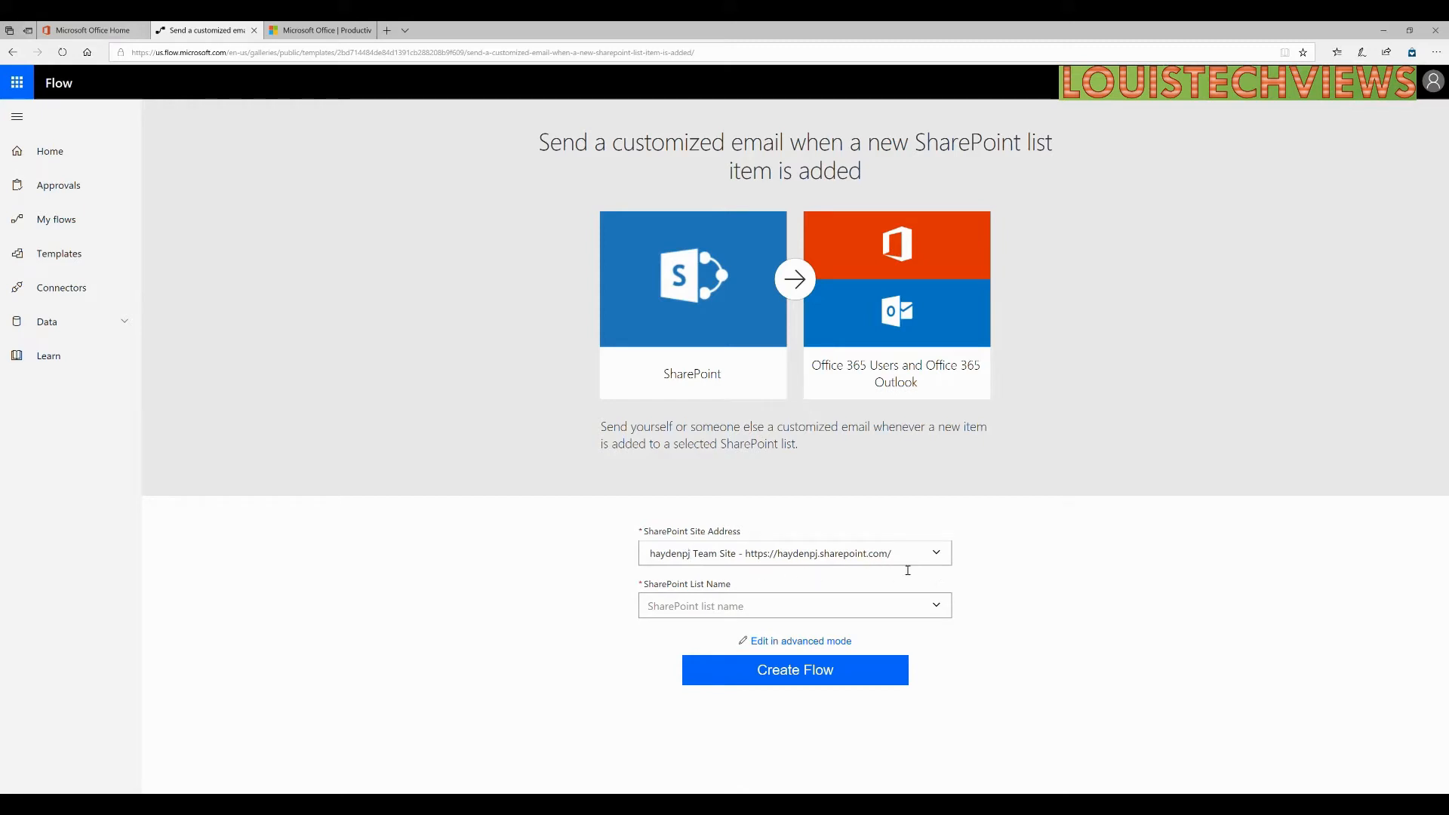
Choose the Test list as the list to watch and create the flow.
click(941, 611)
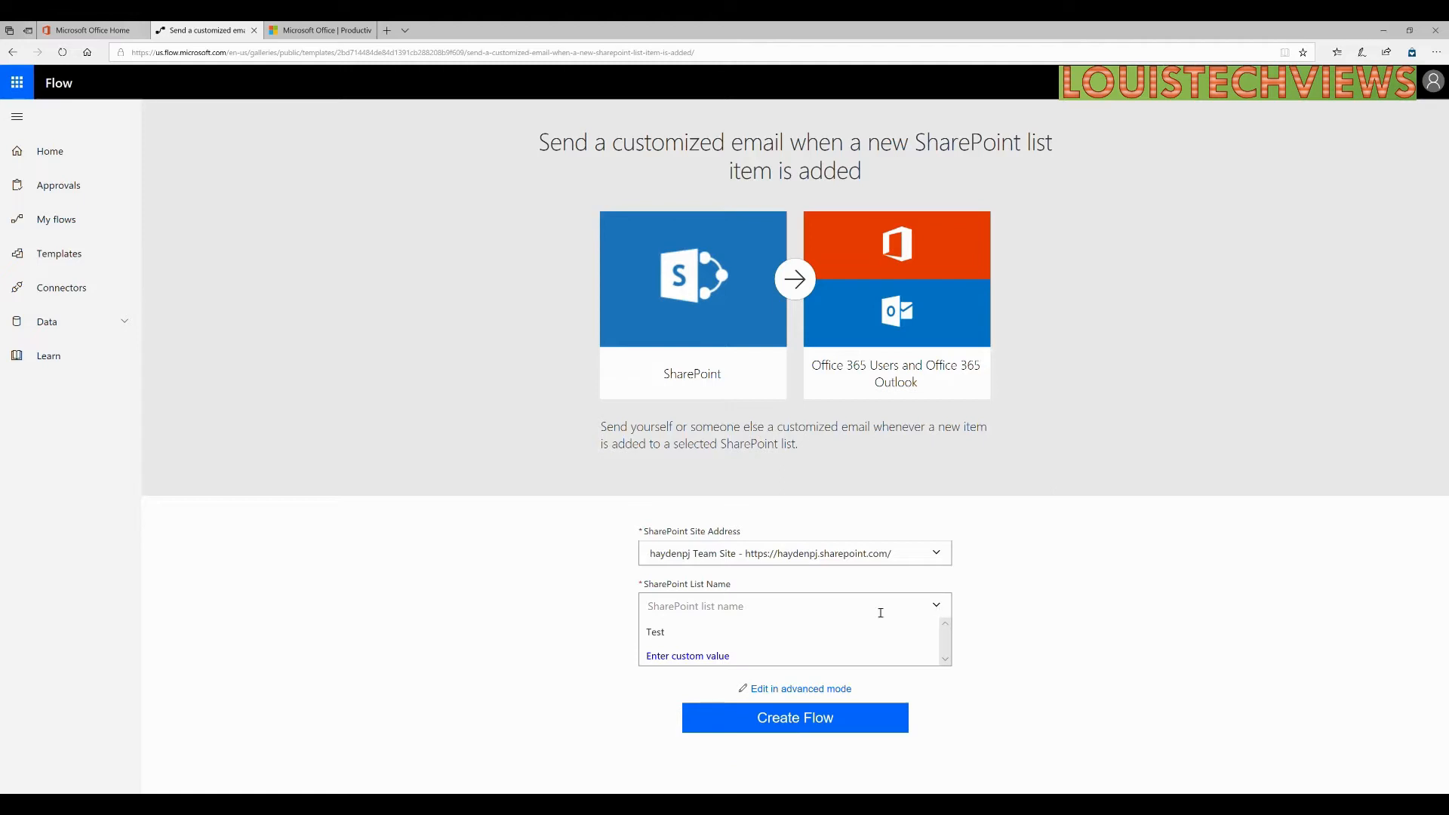
click(668, 634)
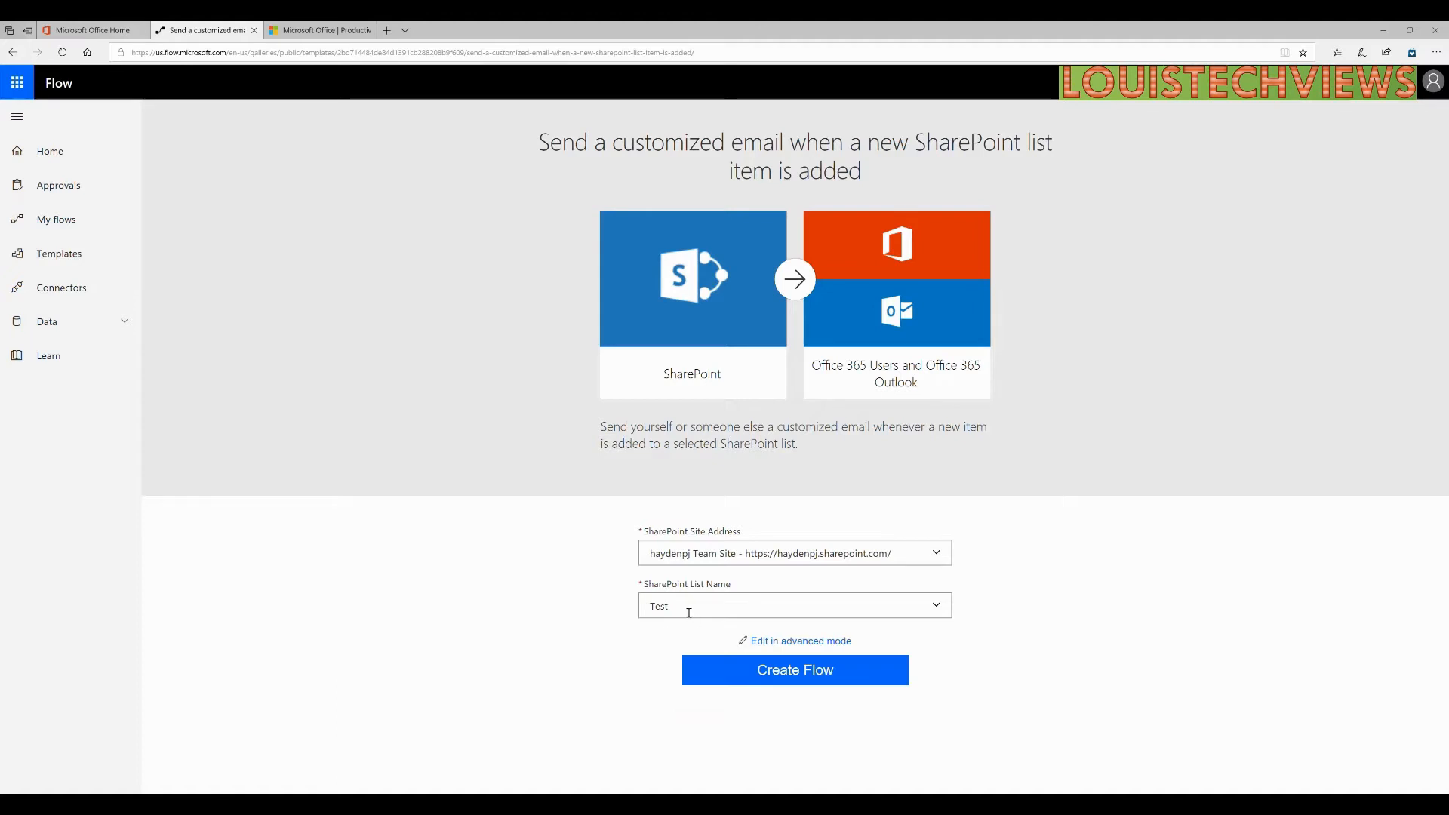
click(795, 643)
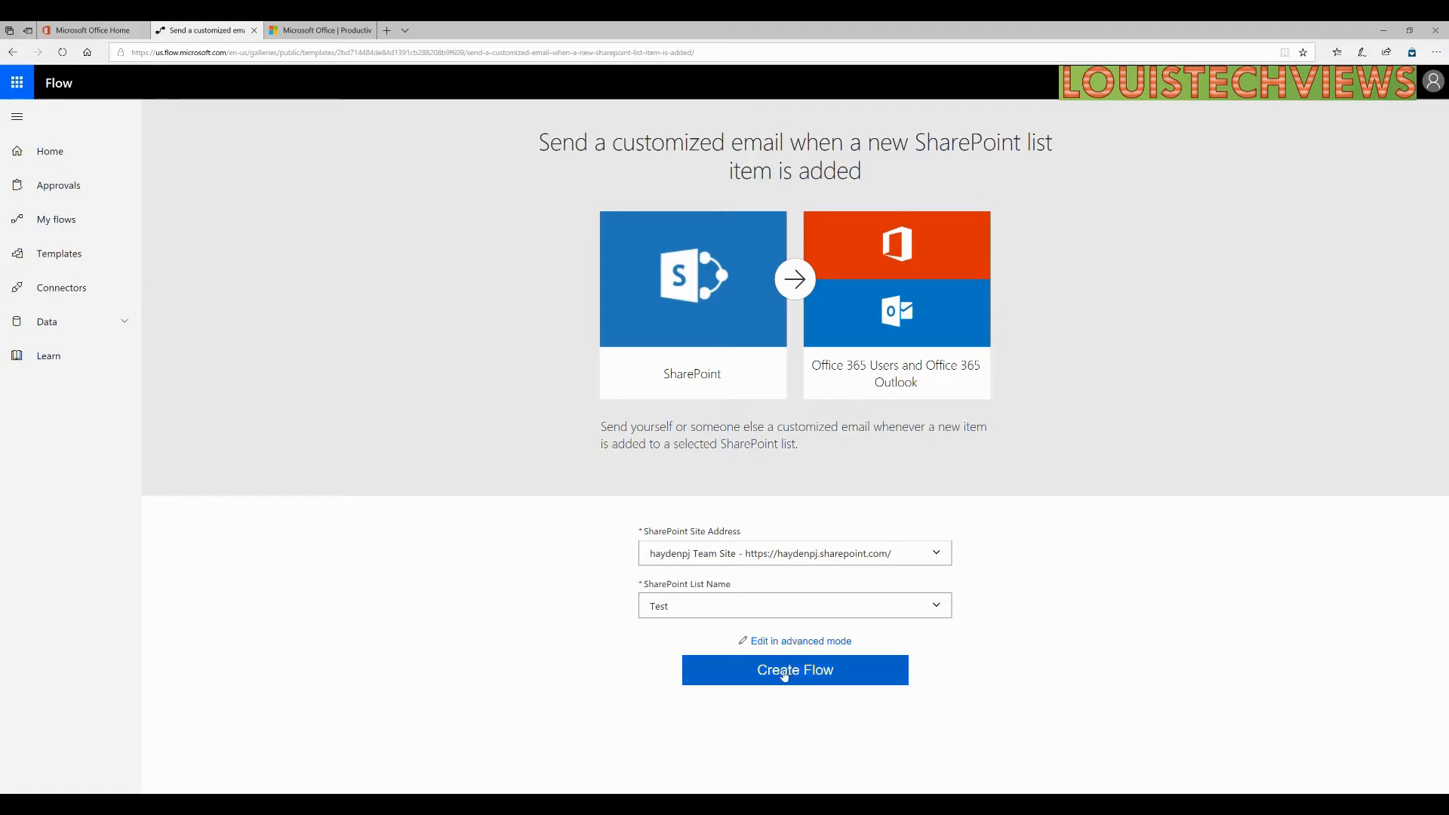
click(784, 675)
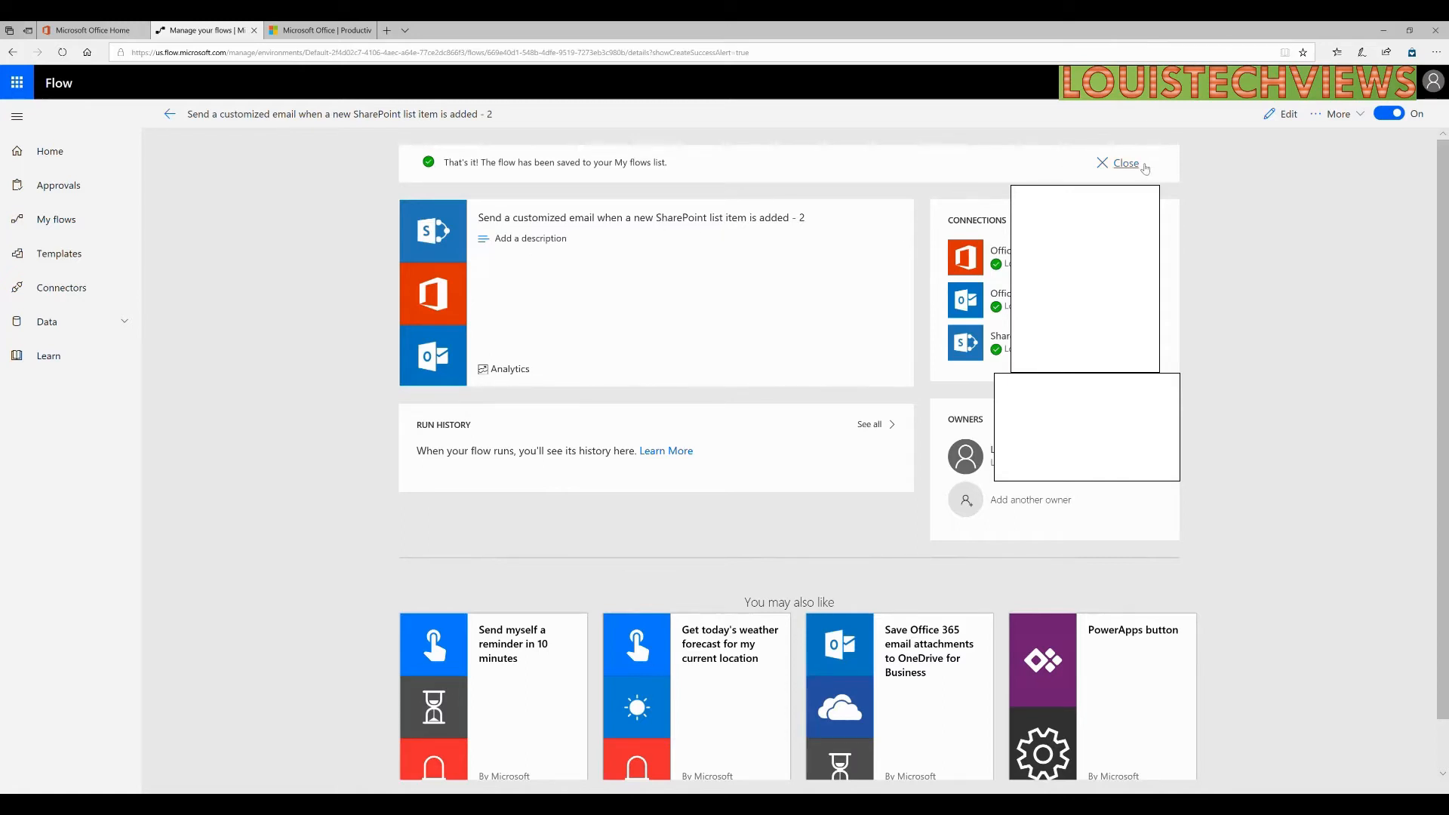
Close the 'flow has been saved' banner on the flow's details page.
click(1104, 162)
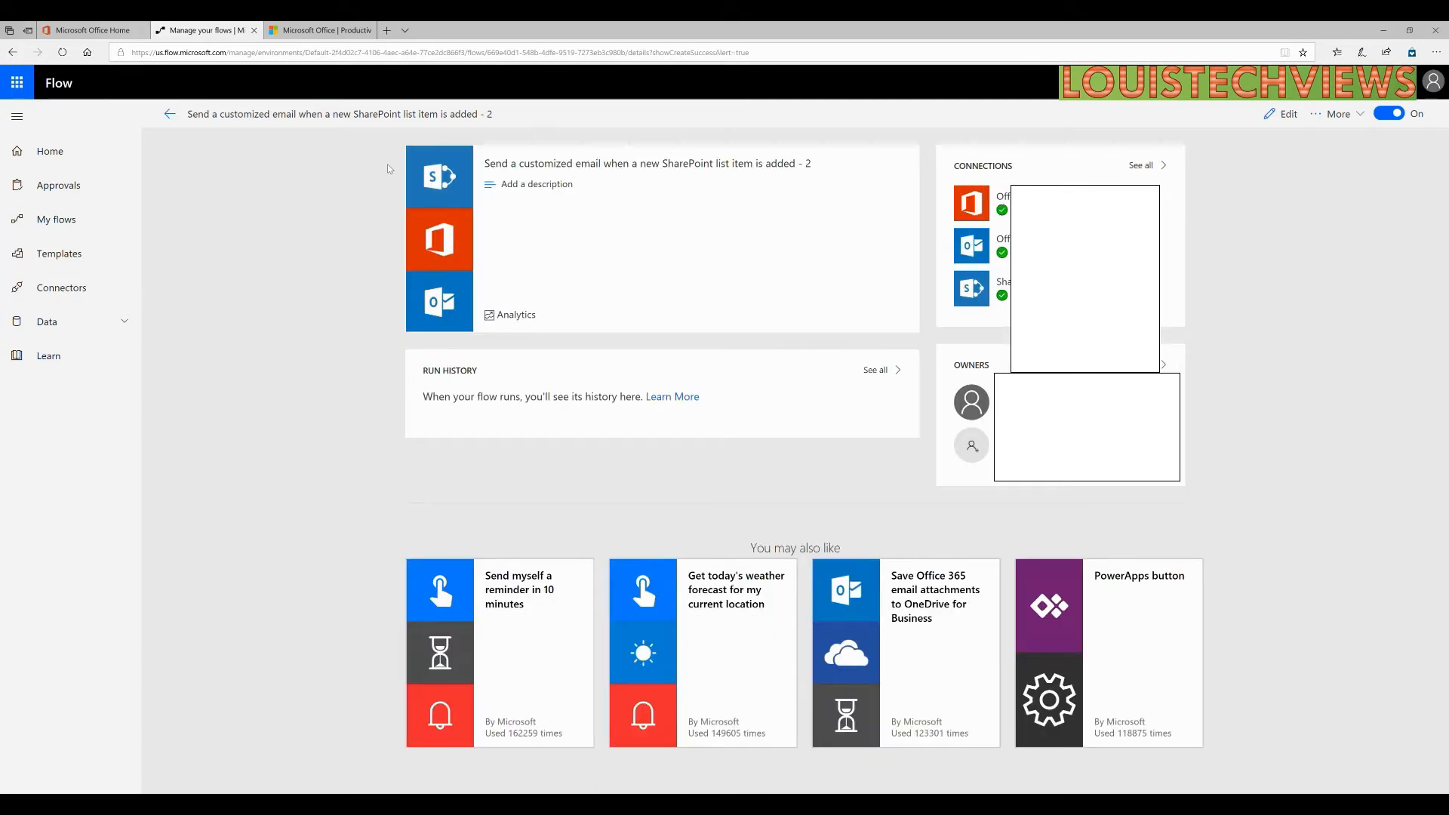
Open the newest flow from My flows in the editor.
click(57, 226)
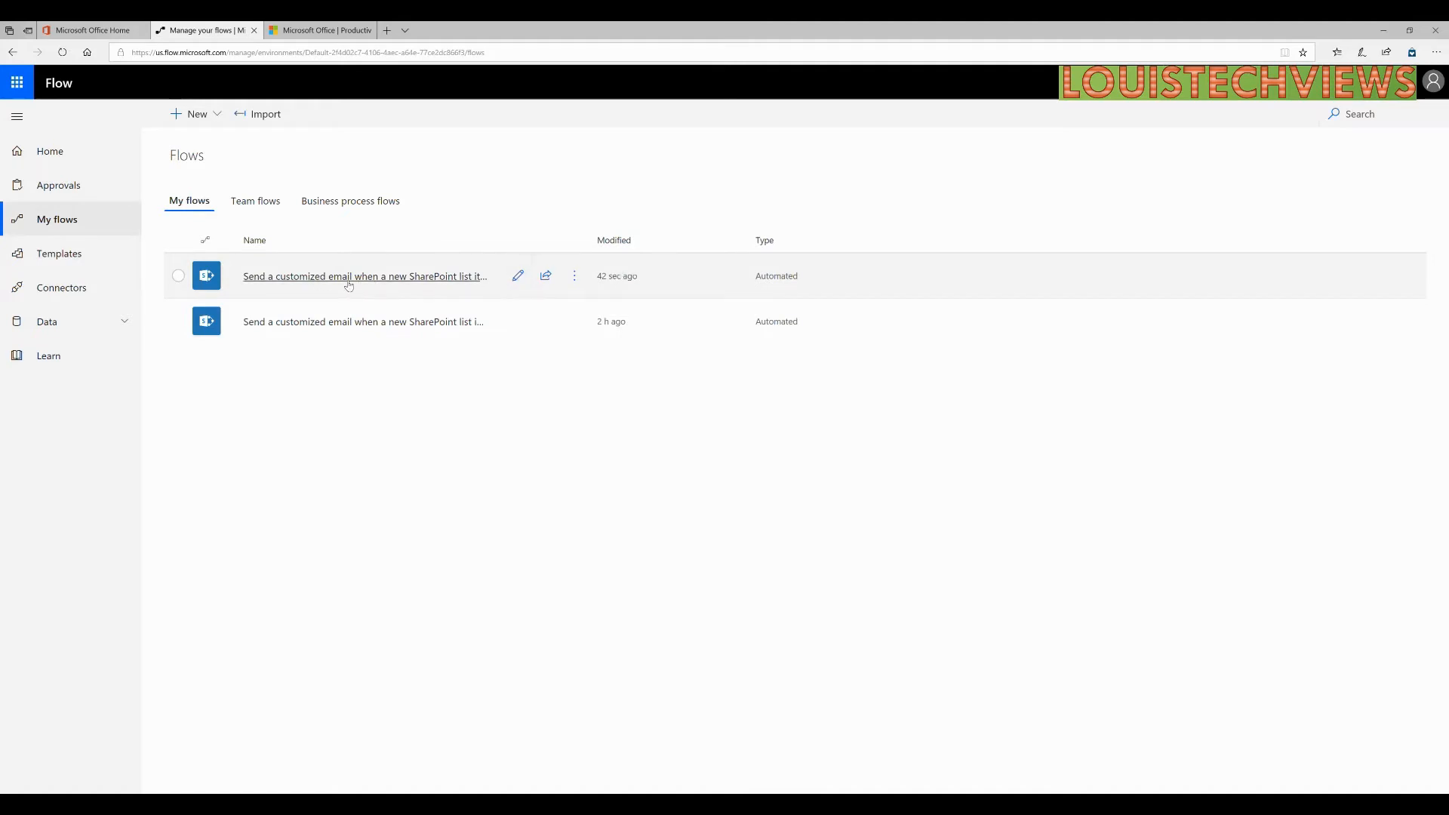
click(519, 277)
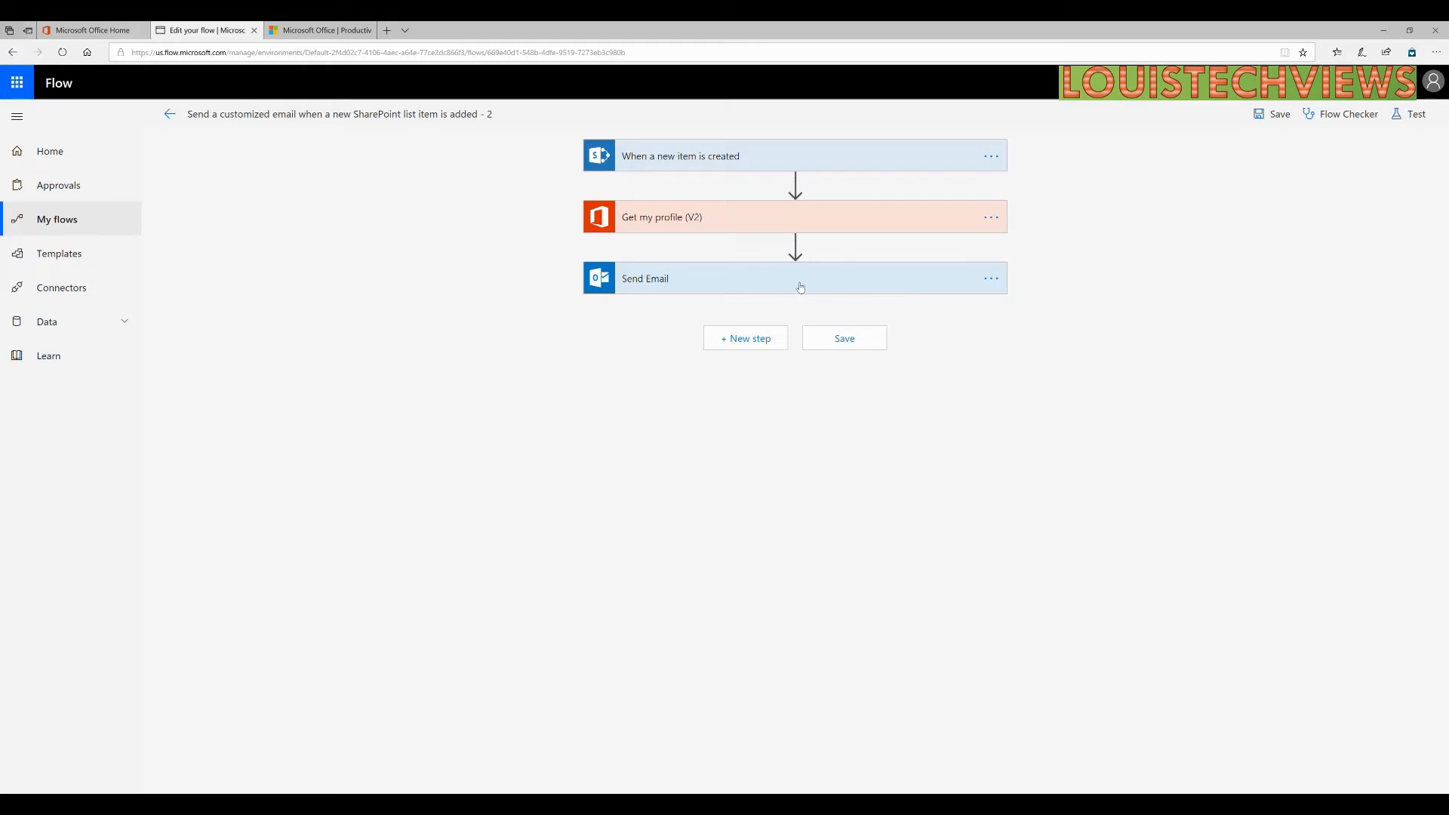
Expand the new-item trigger with advanced options, the Get my profile fields and the Send Email step.
click(760, 155)
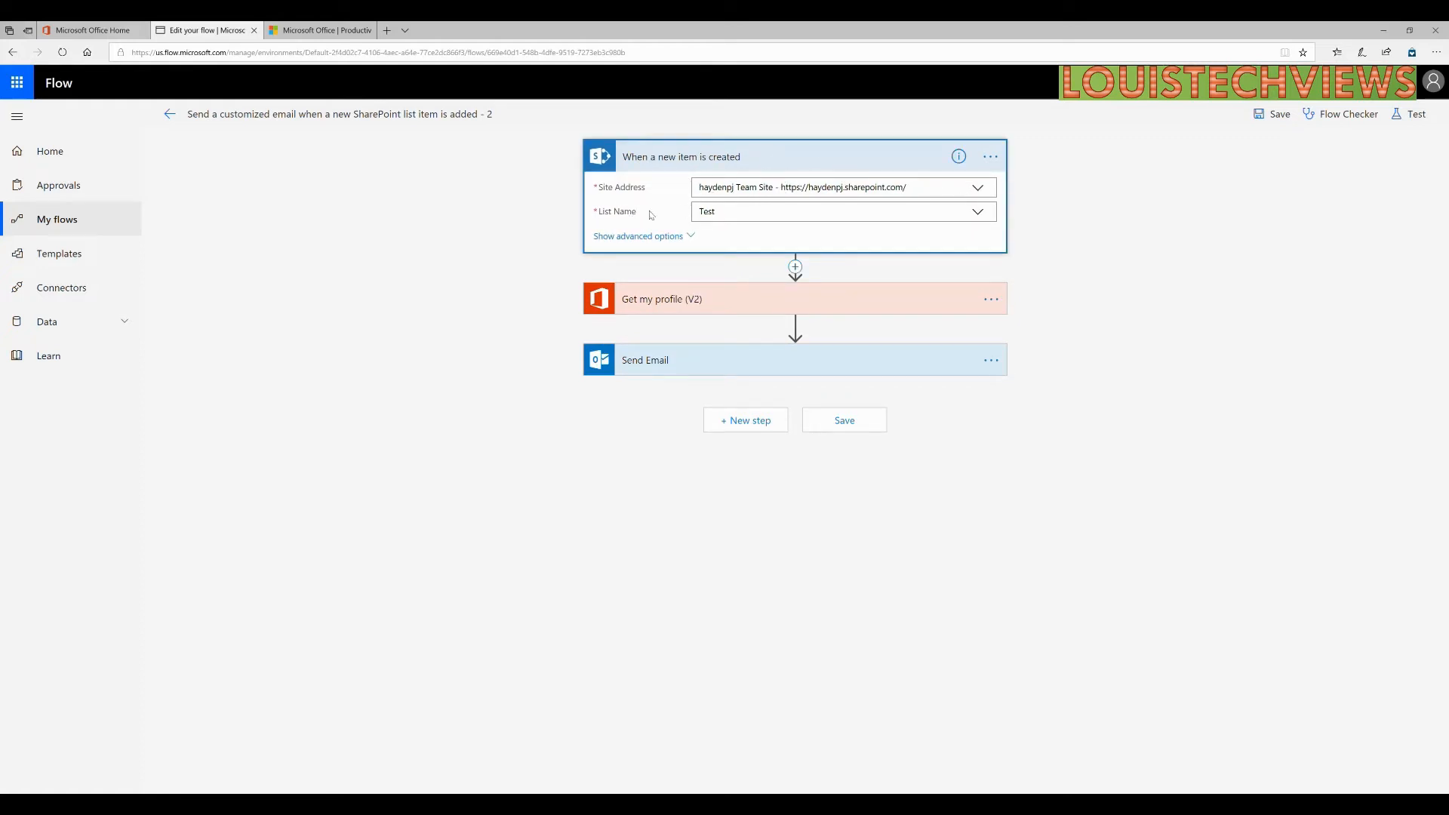
click(674, 238)
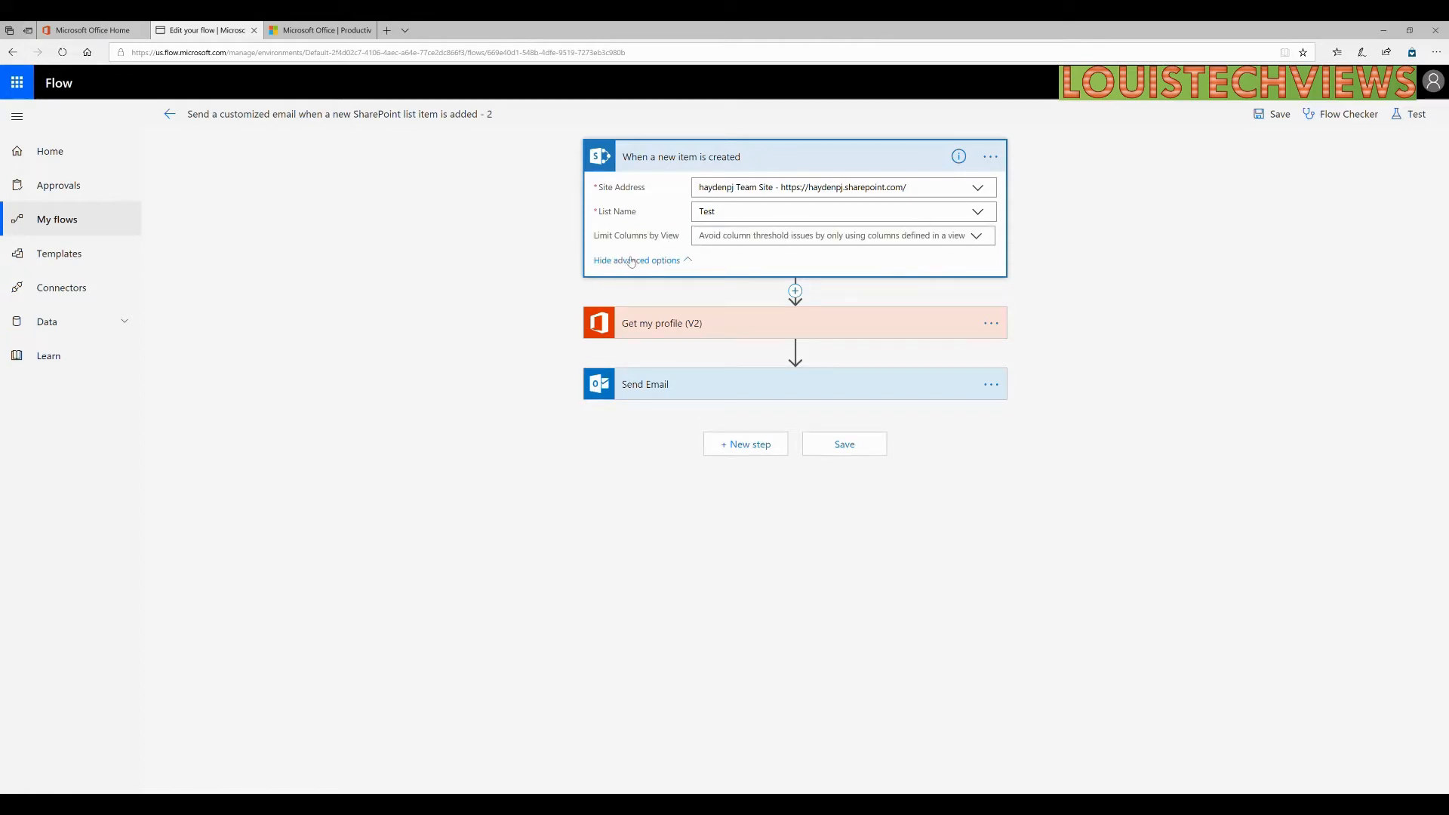
click(722, 325)
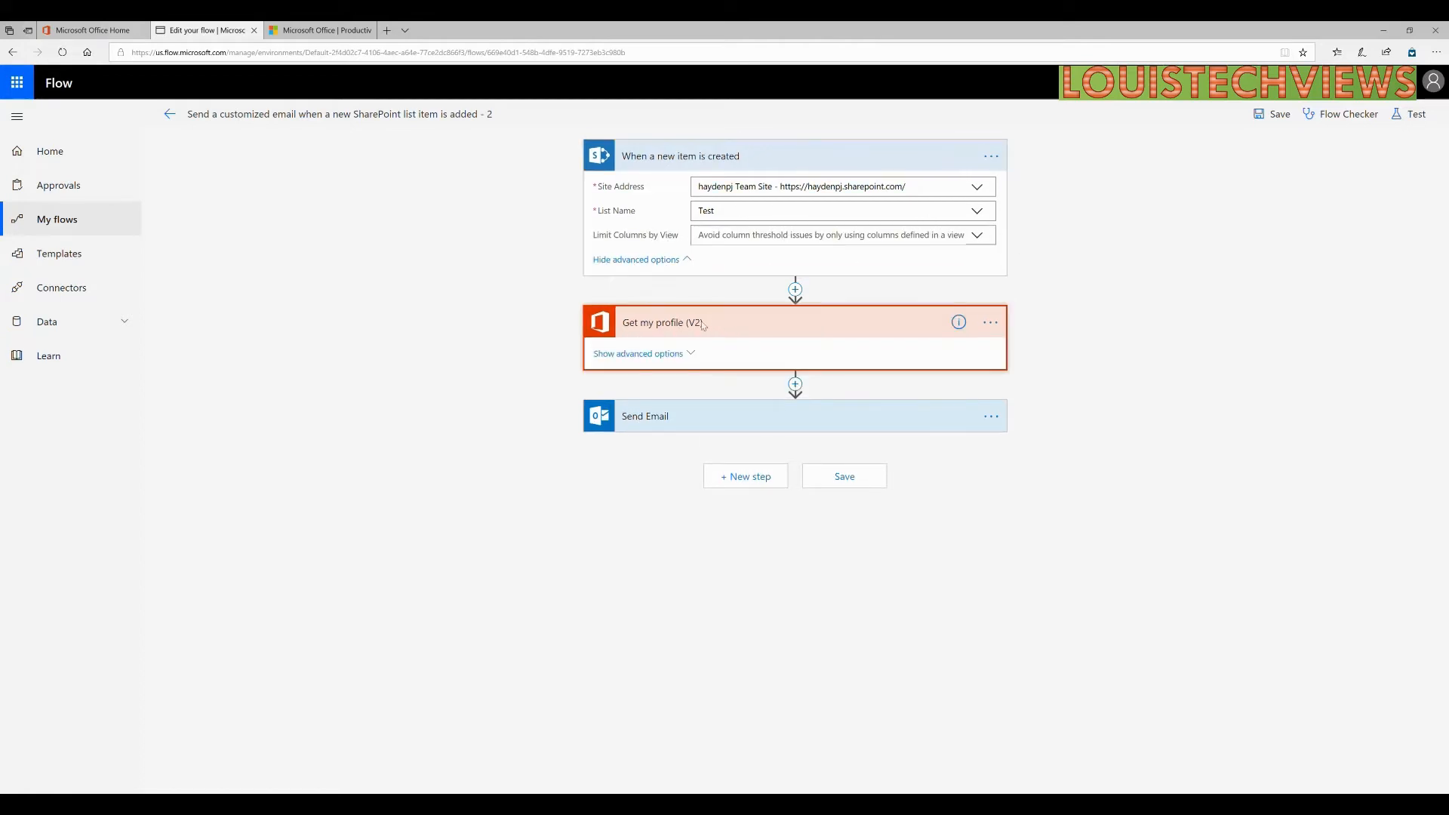
click(655, 354)
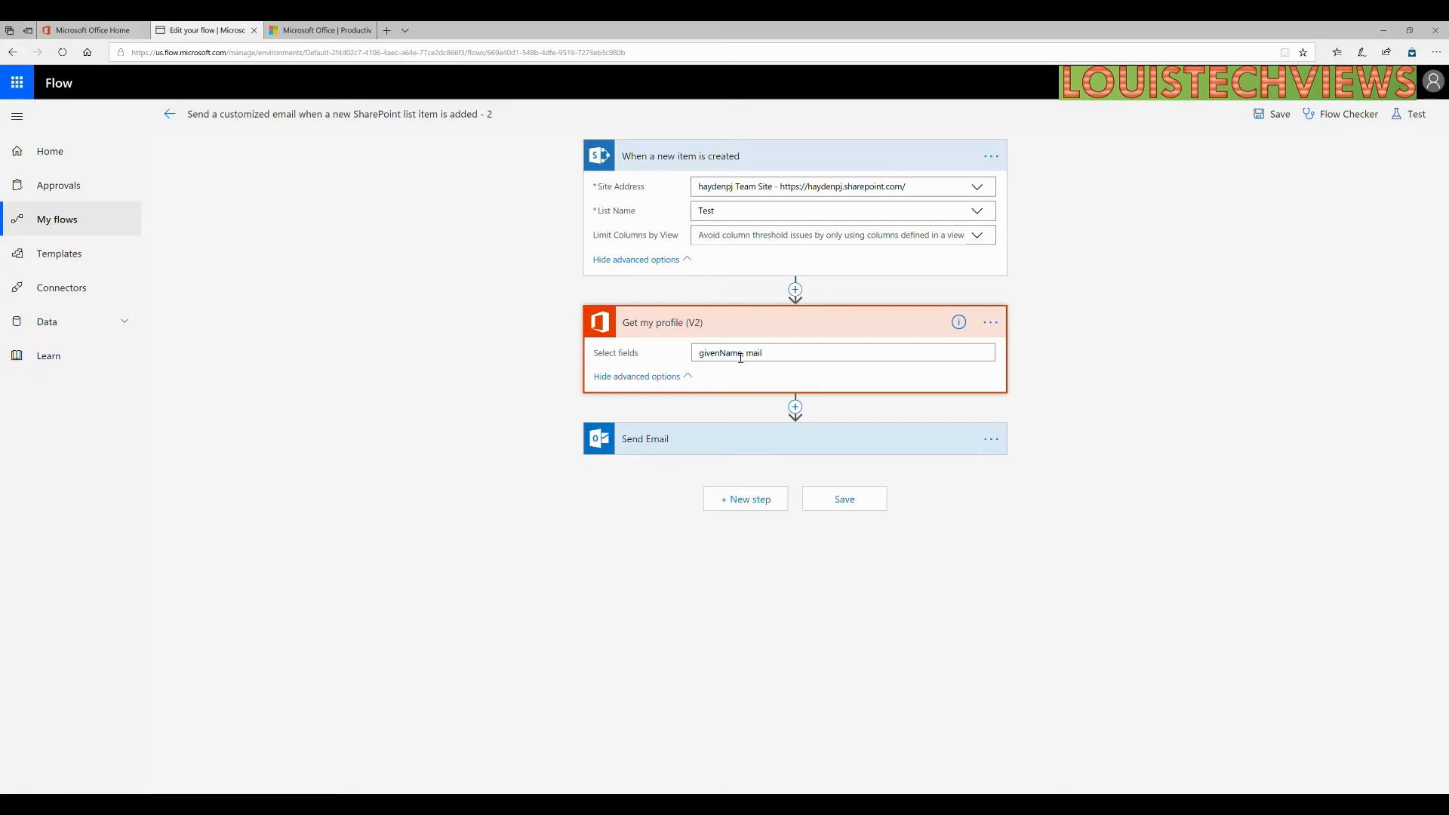
click(686, 439)
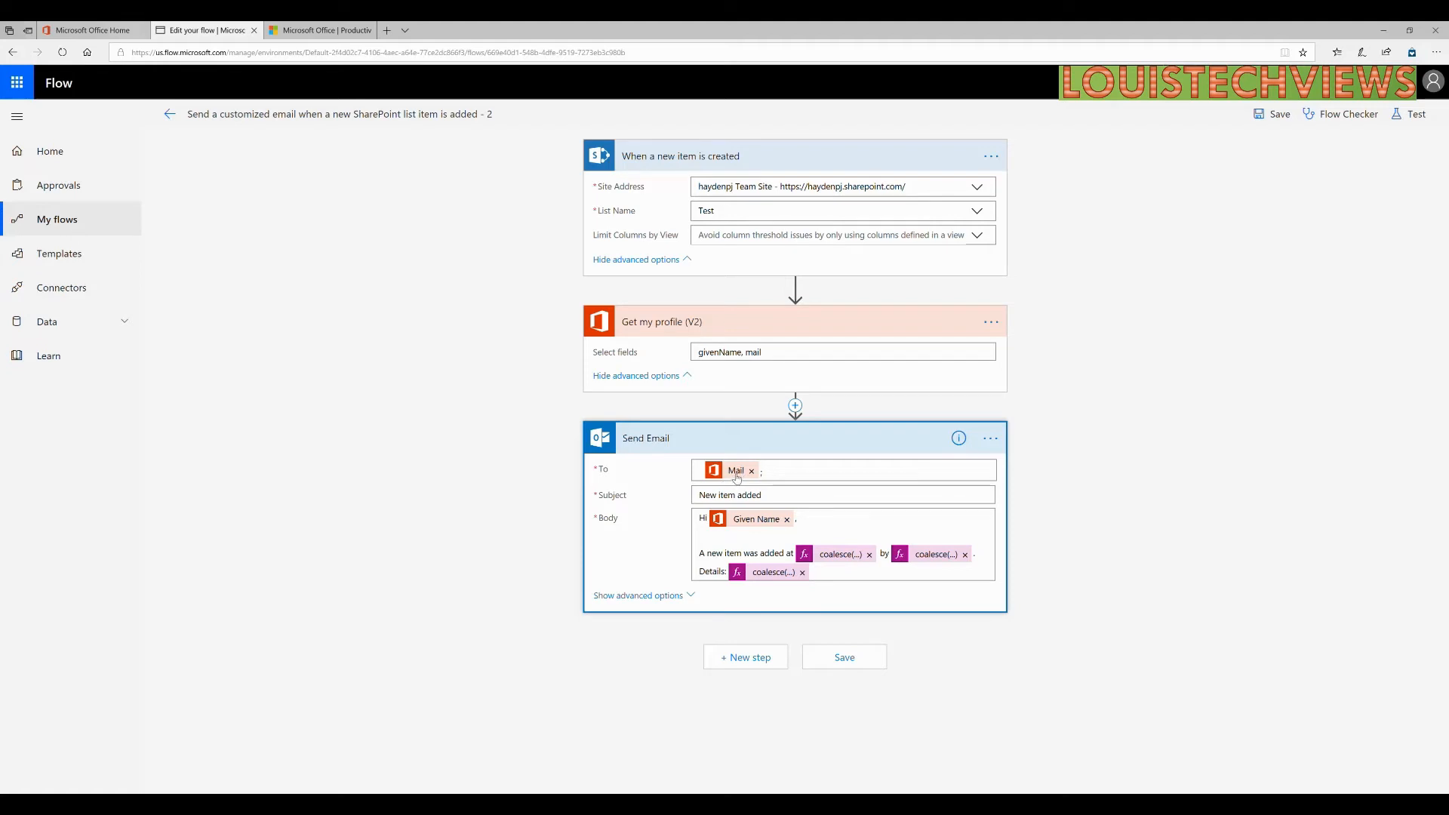
Add the team e-mail address after Mail in the Send Email To field.
click(795, 477)
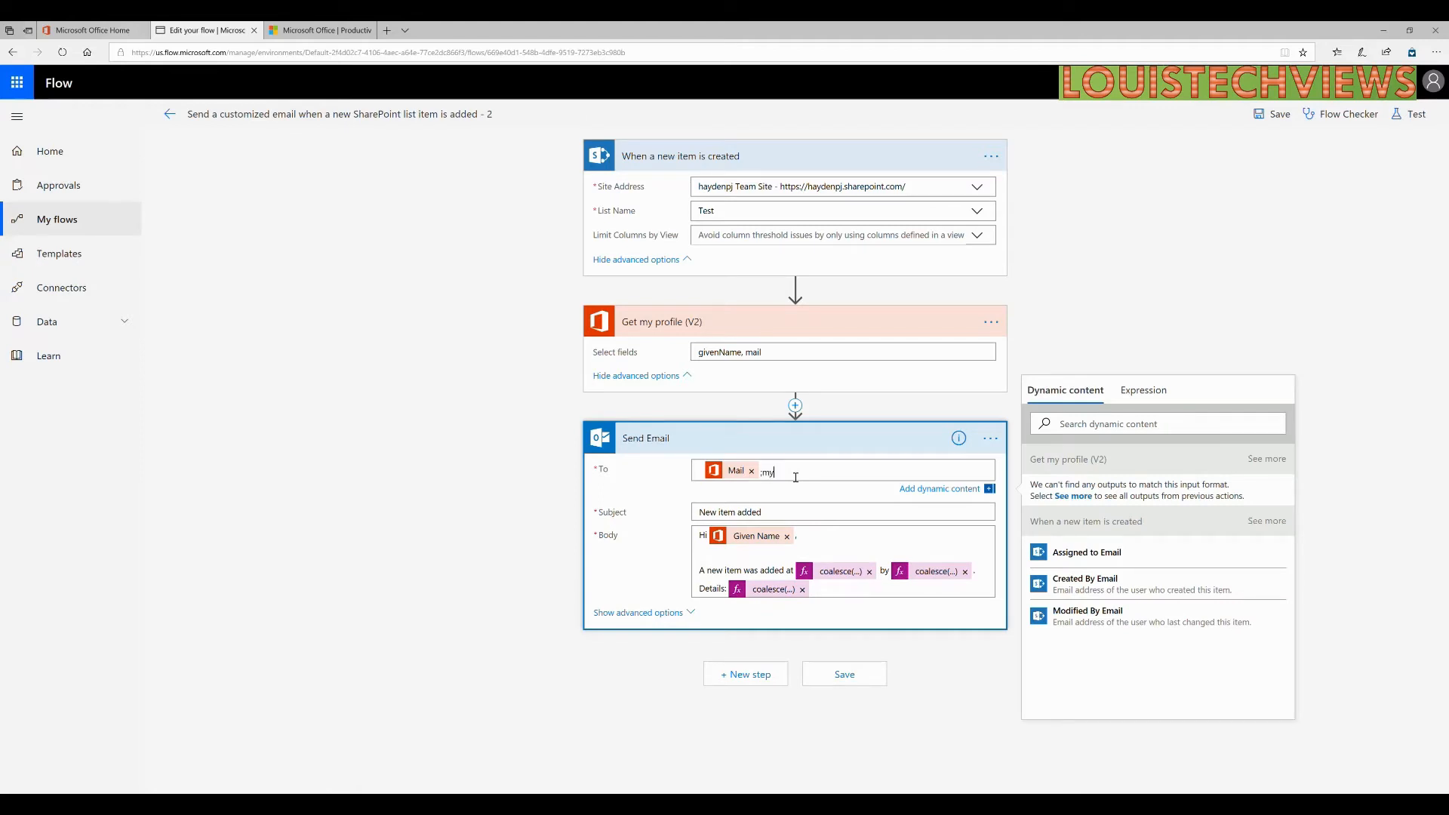
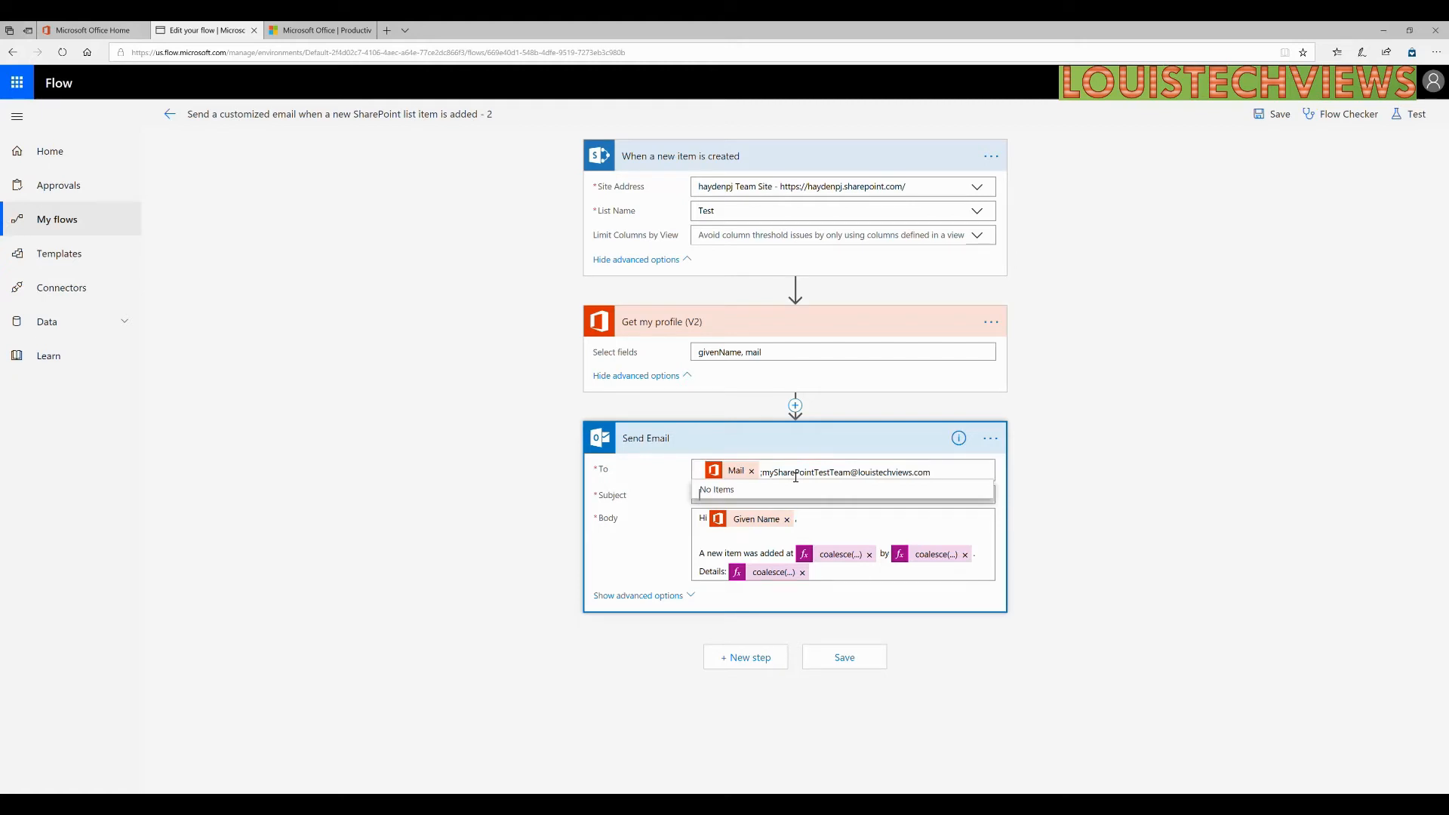
key(Tab)
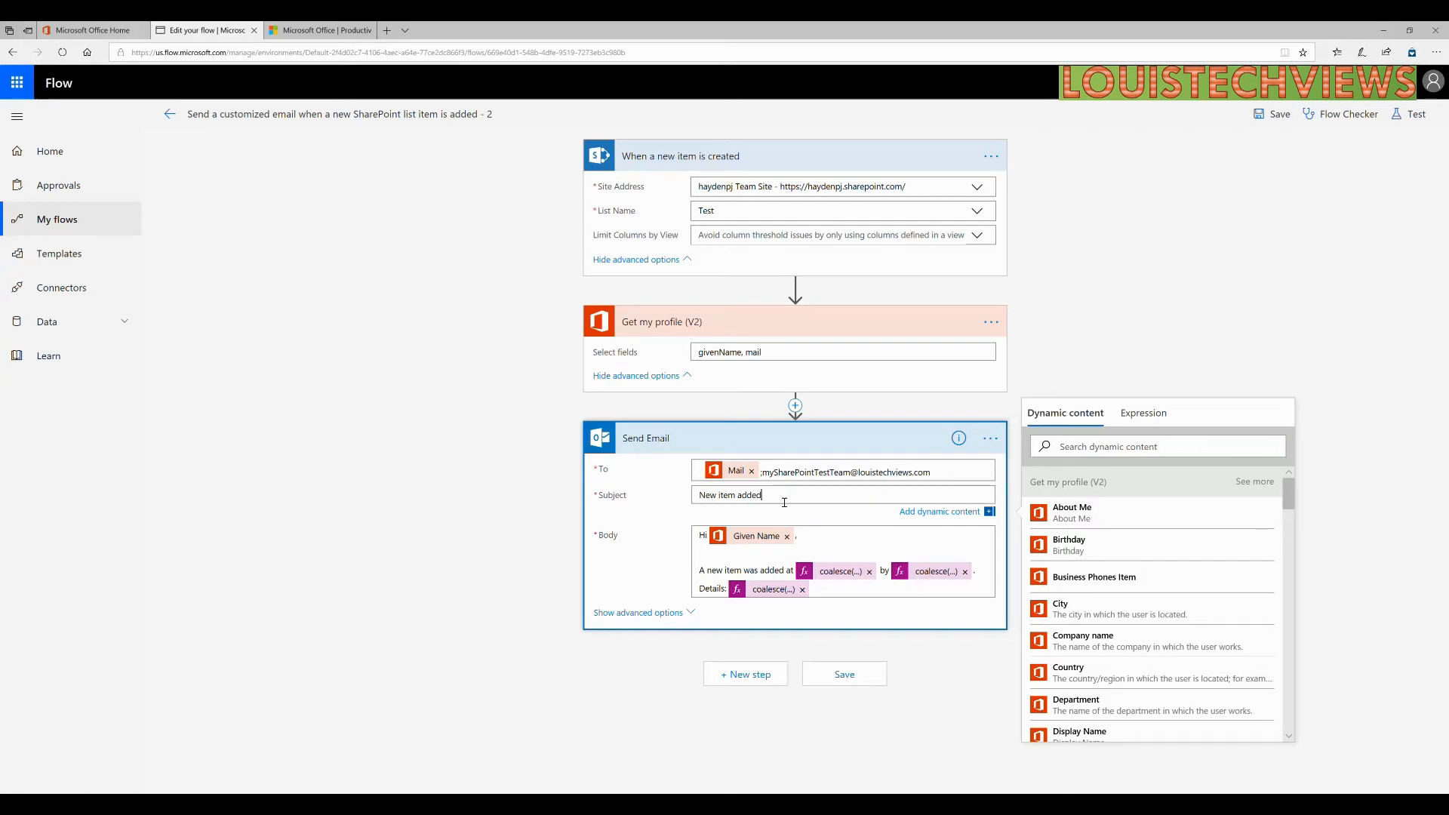
Prefix the email subject with 'SharePoint Test List -' and select the mail field in Get my profile.
drag(777, 498, 695, 507)
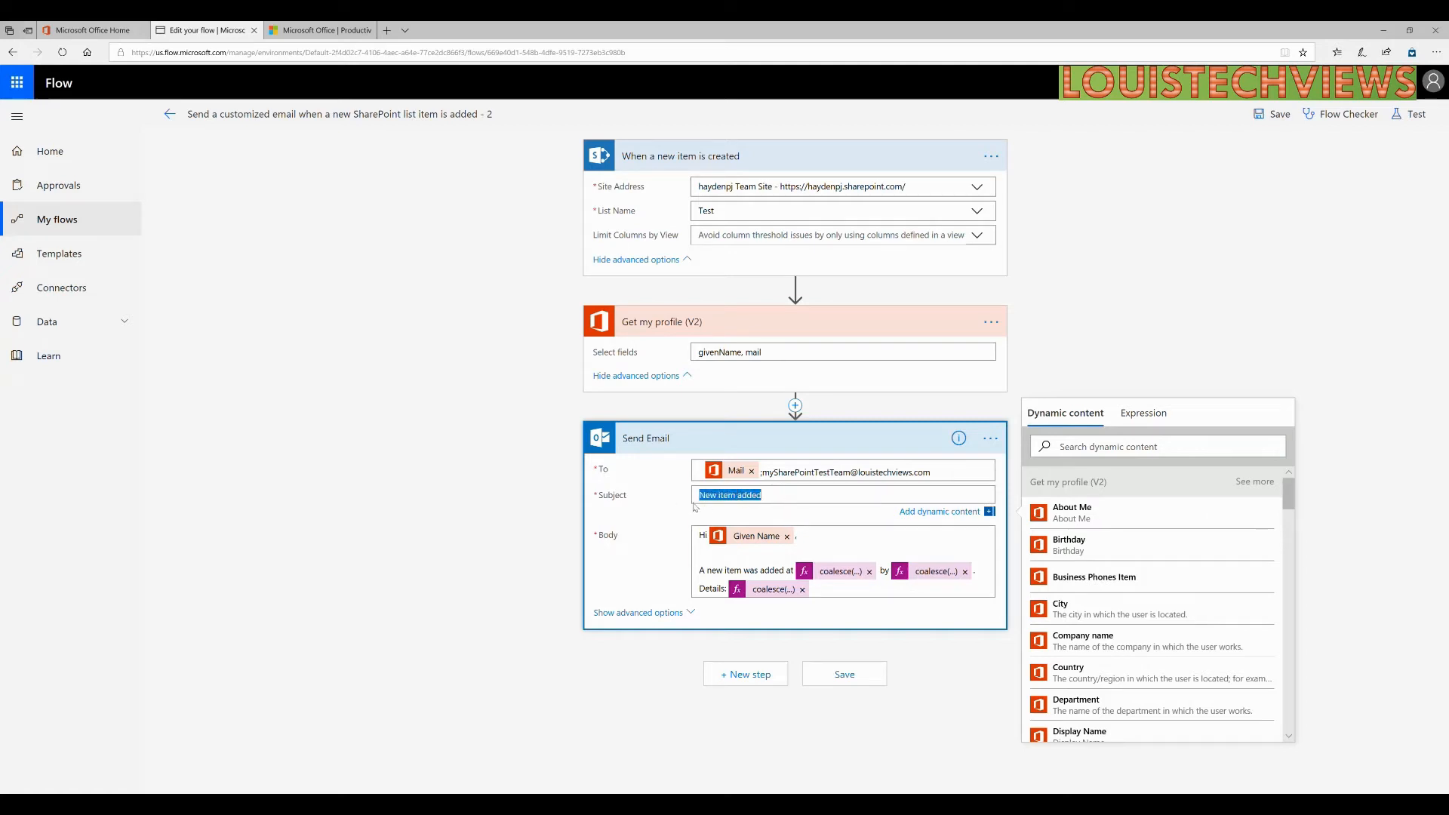
click(774, 502)
text(SharePoint Test List )
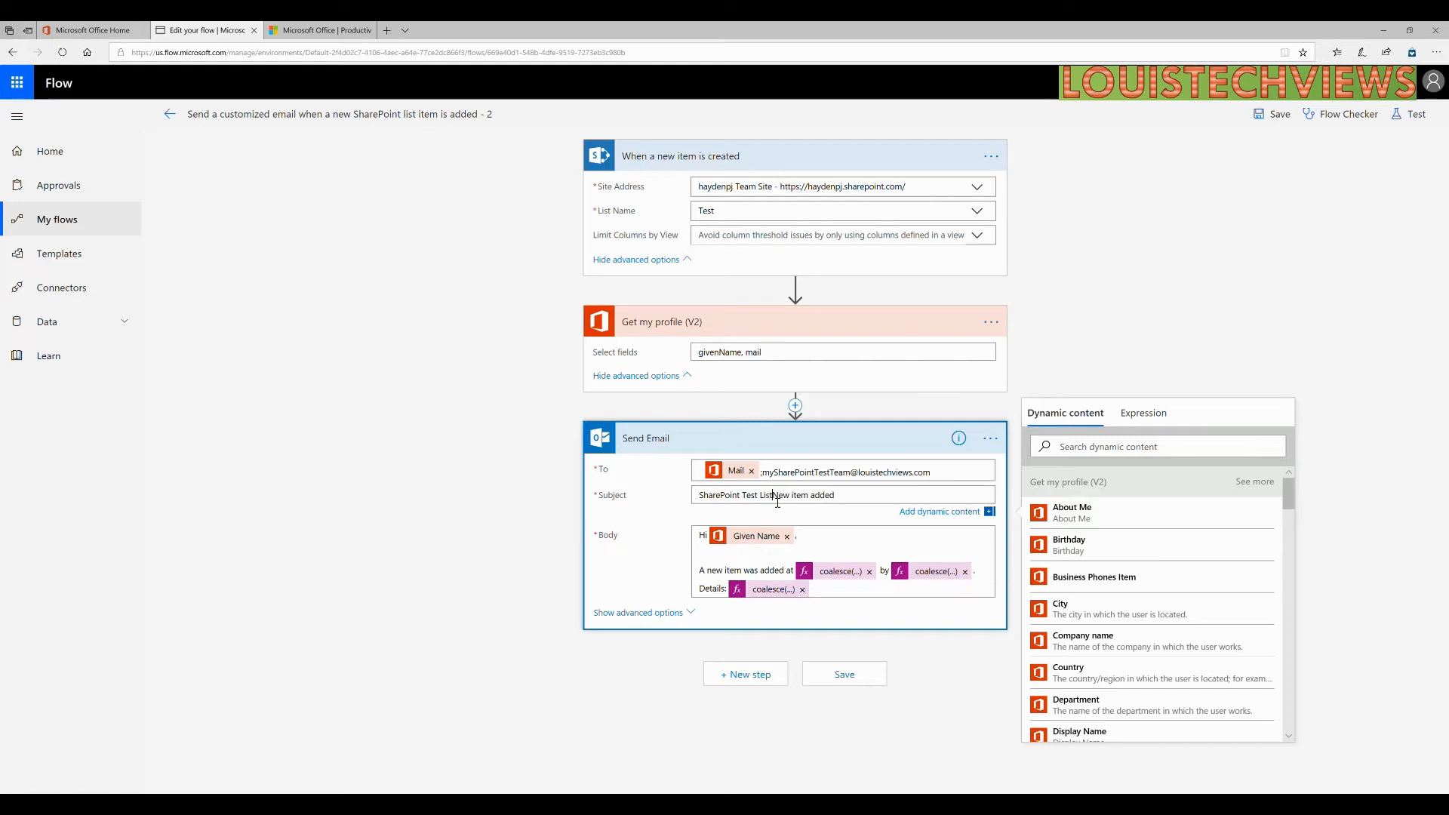
text(-)
double_click(753, 353)
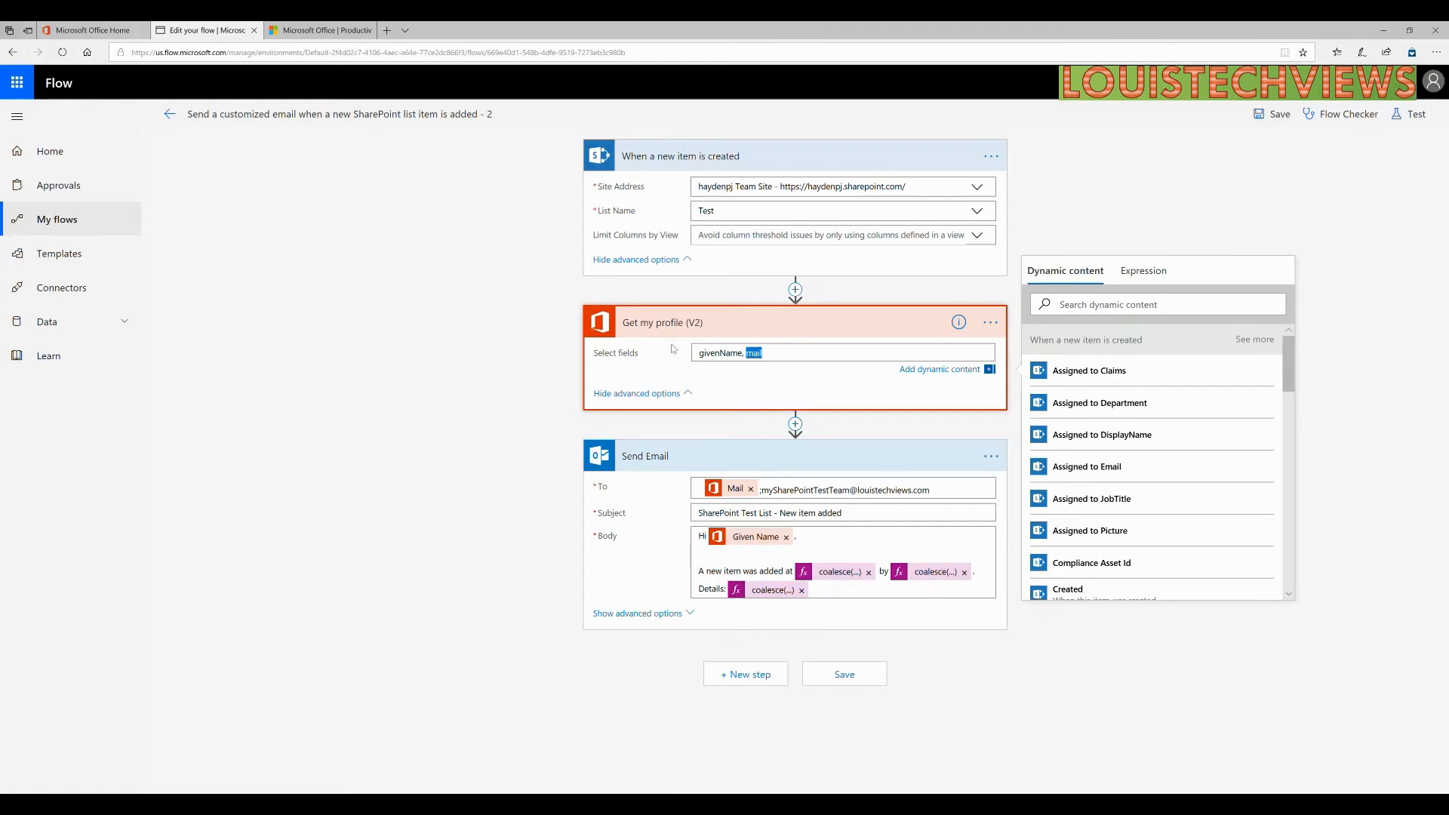
Inspect the Created and author coalesce expressions unchanged, then break the body after 'A new item was'.
click(820, 547)
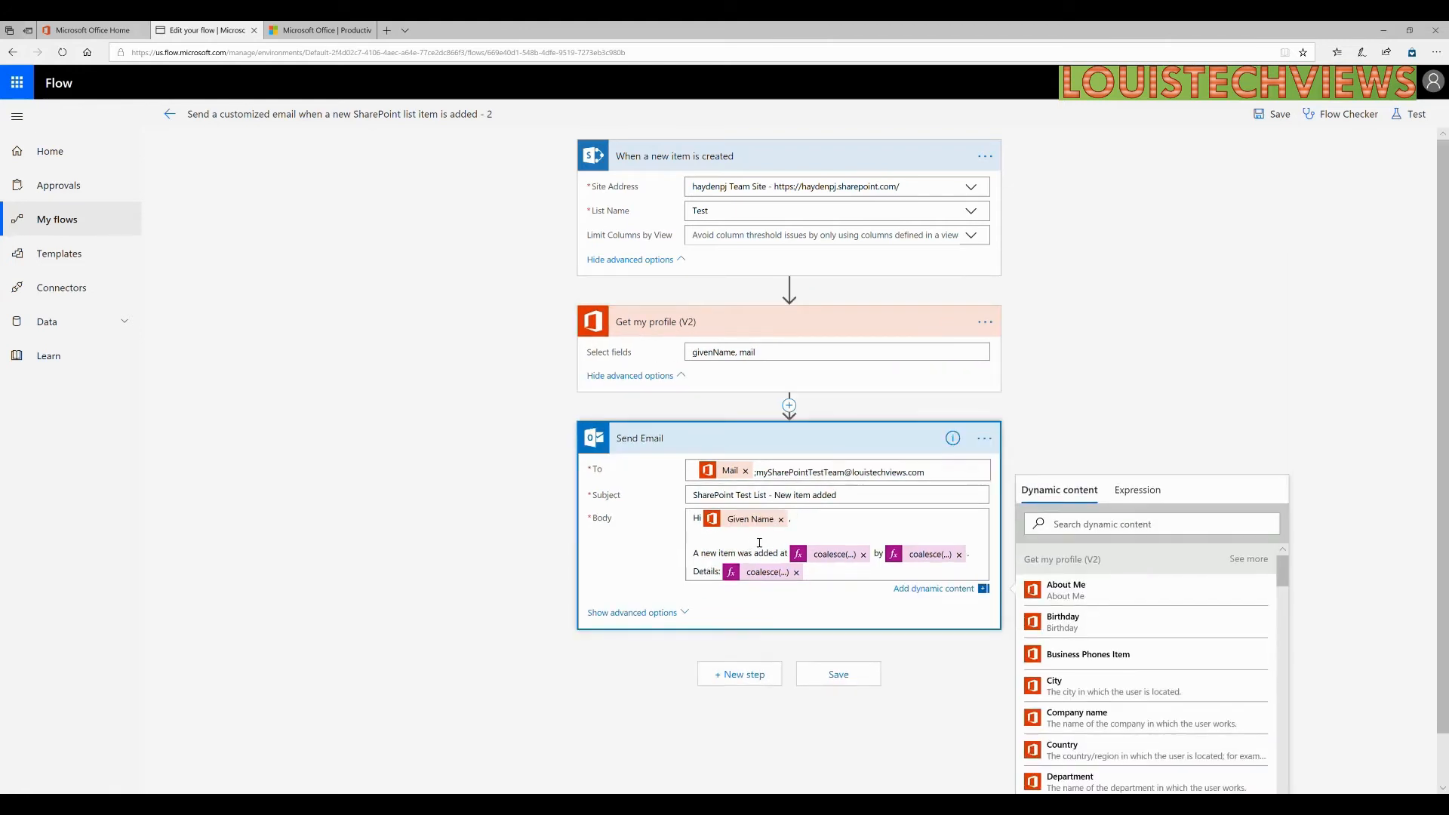
scroll(767, 543, down, 1)
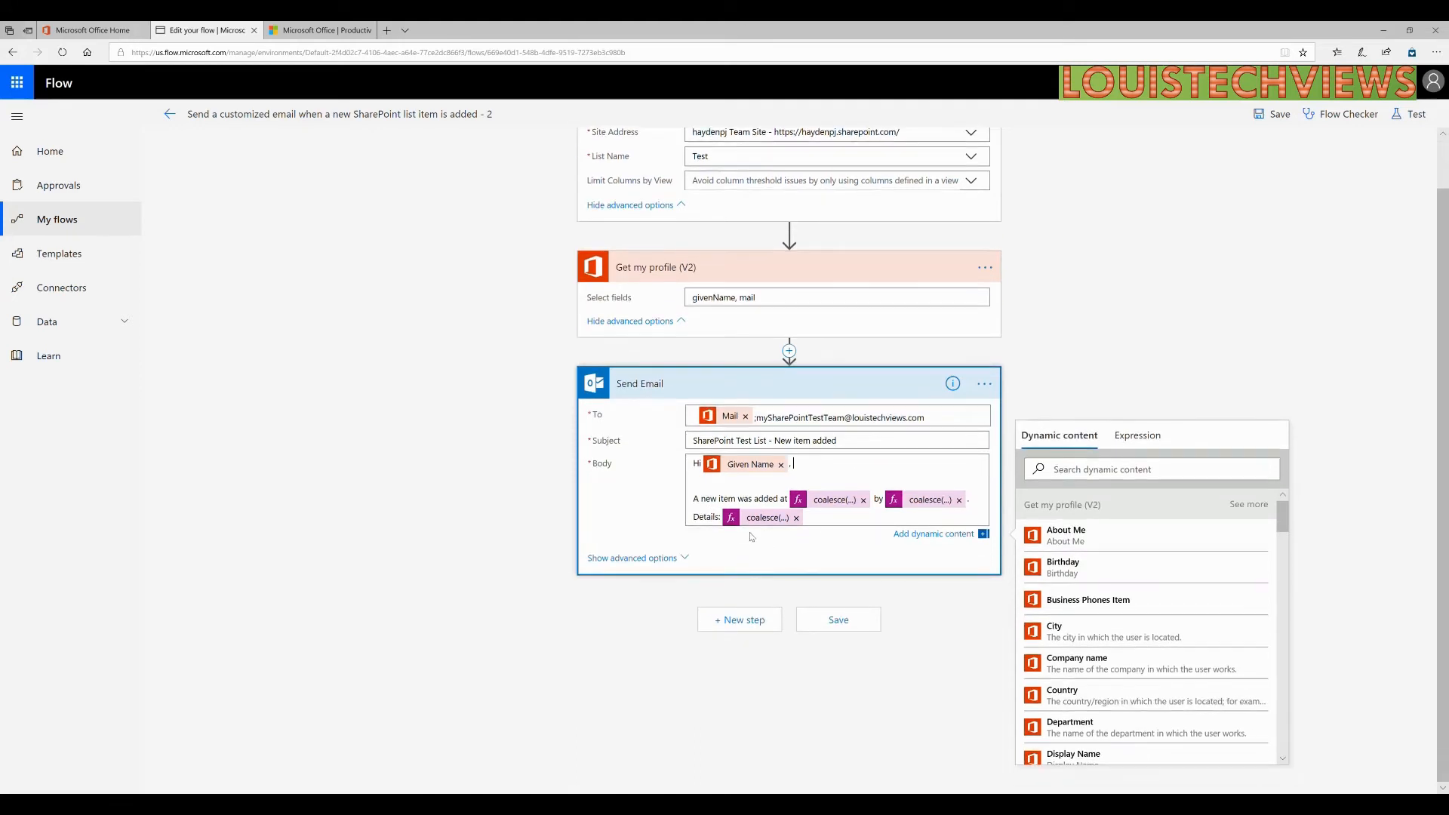
click(848, 508)
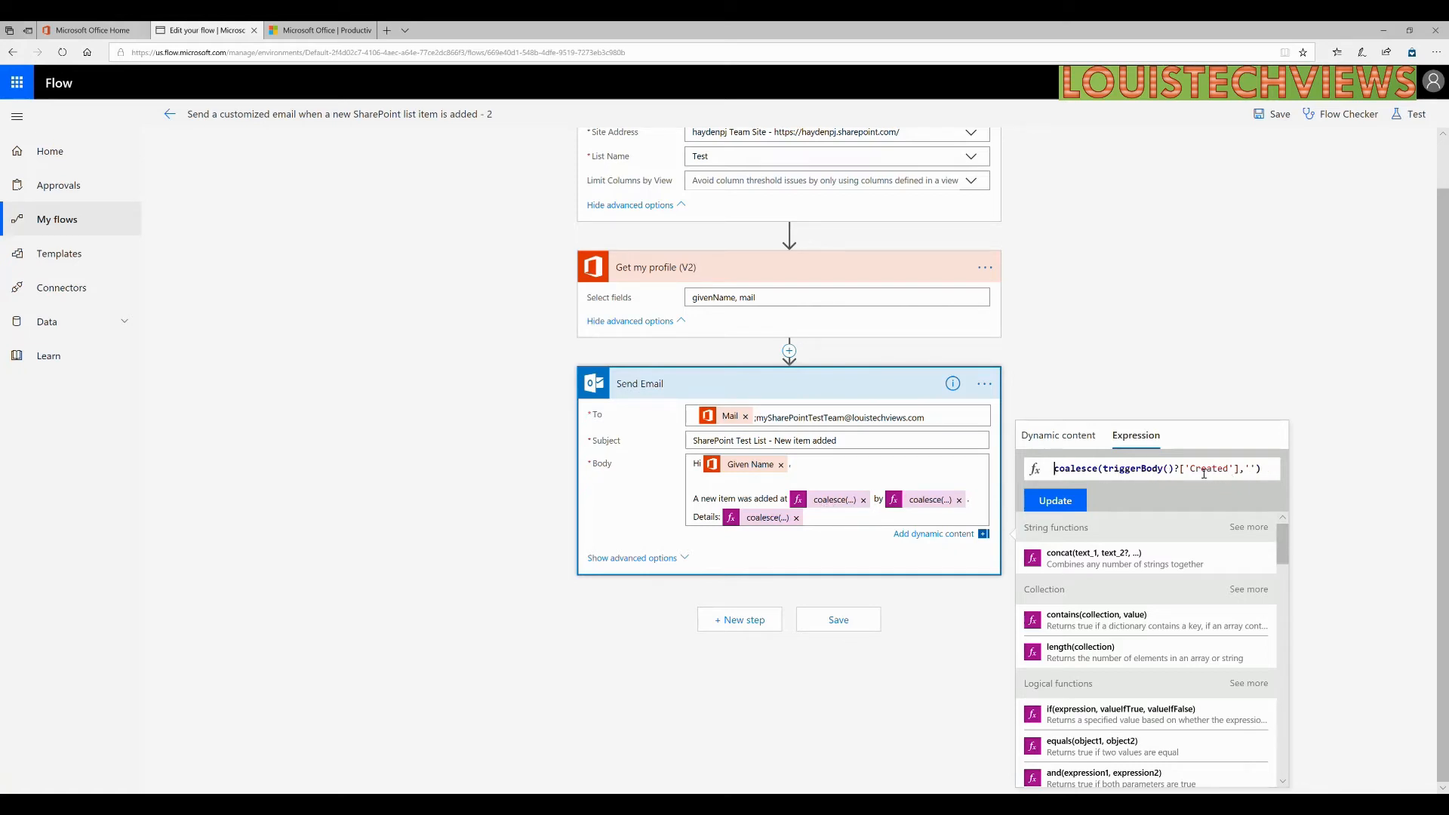
click(1263, 474)
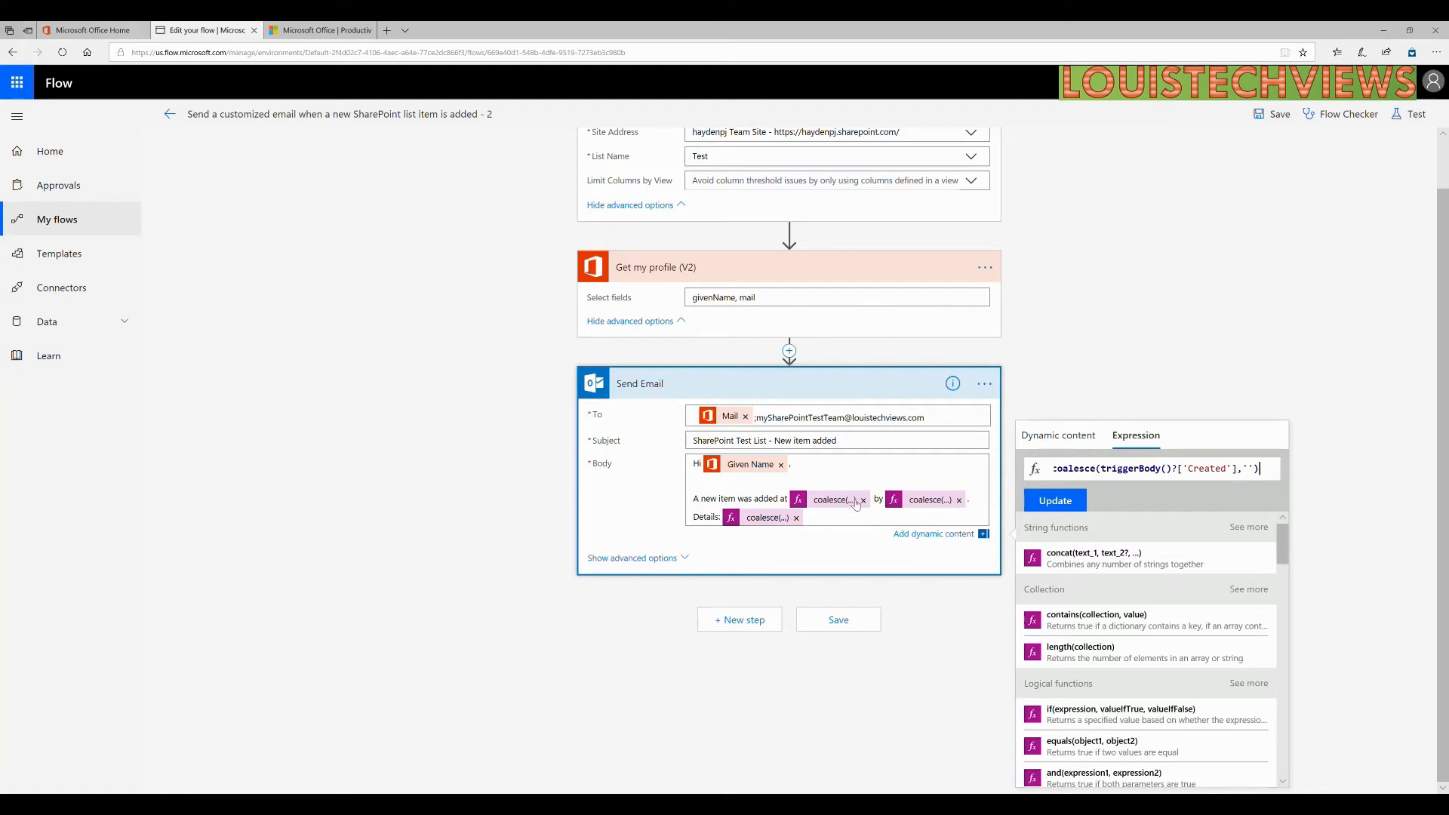
click(923, 503)
drag(1187, 474, 1284, 475)
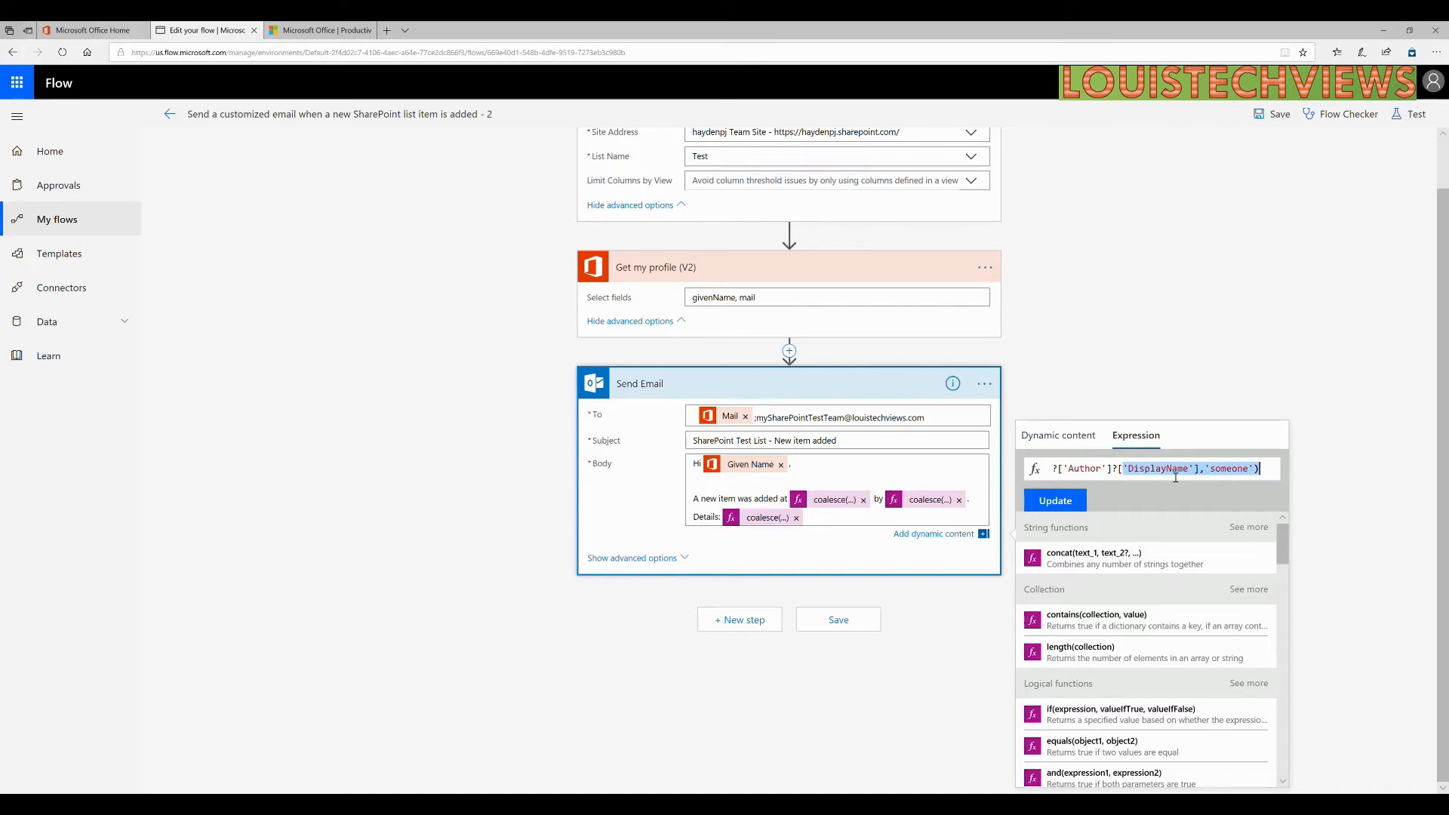
click(696, 526)
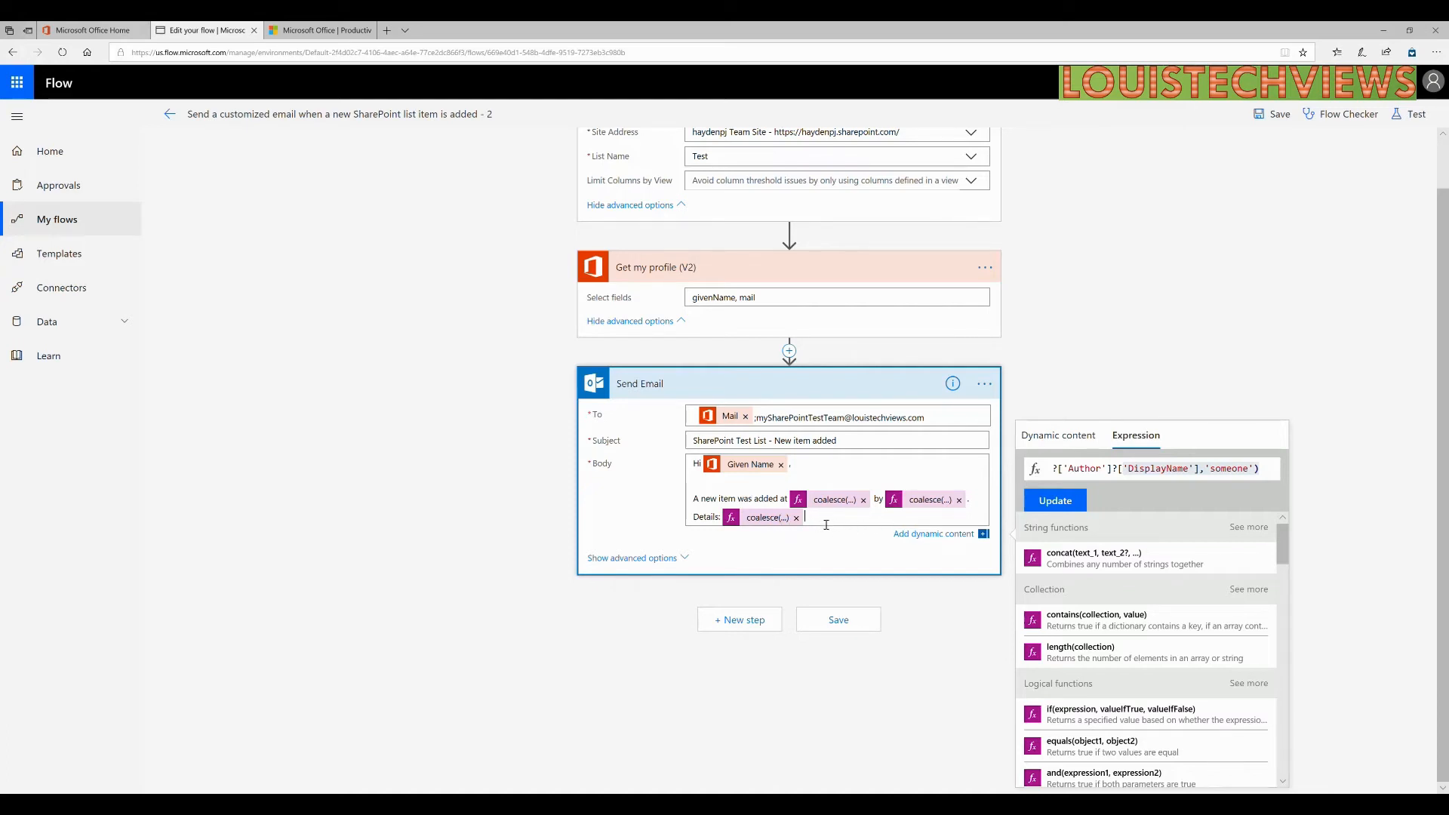
key(Return)
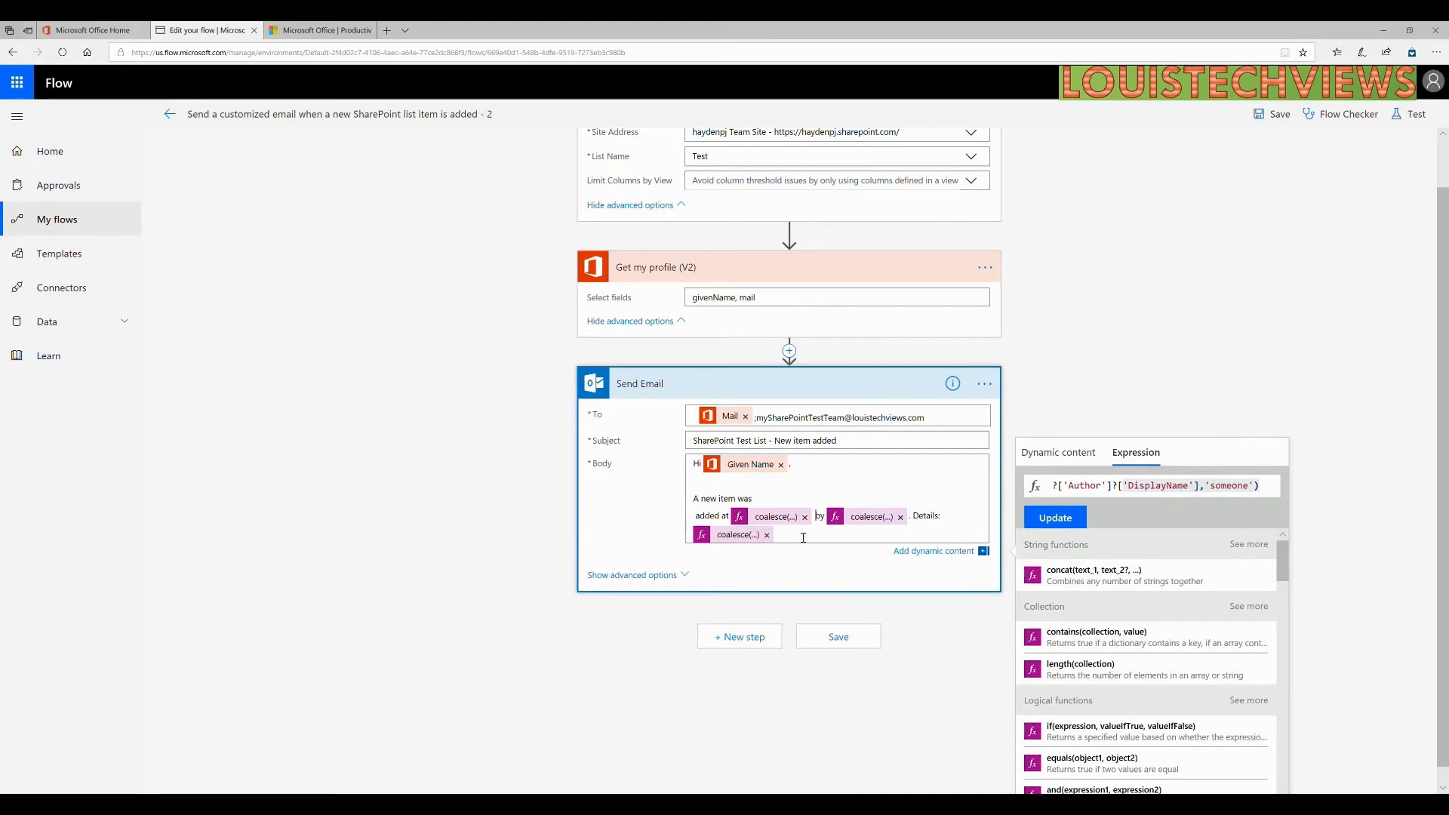
Add a 'Link Item' line below the Details token in the email body.
key(Return)
key(Return)
key(Return)
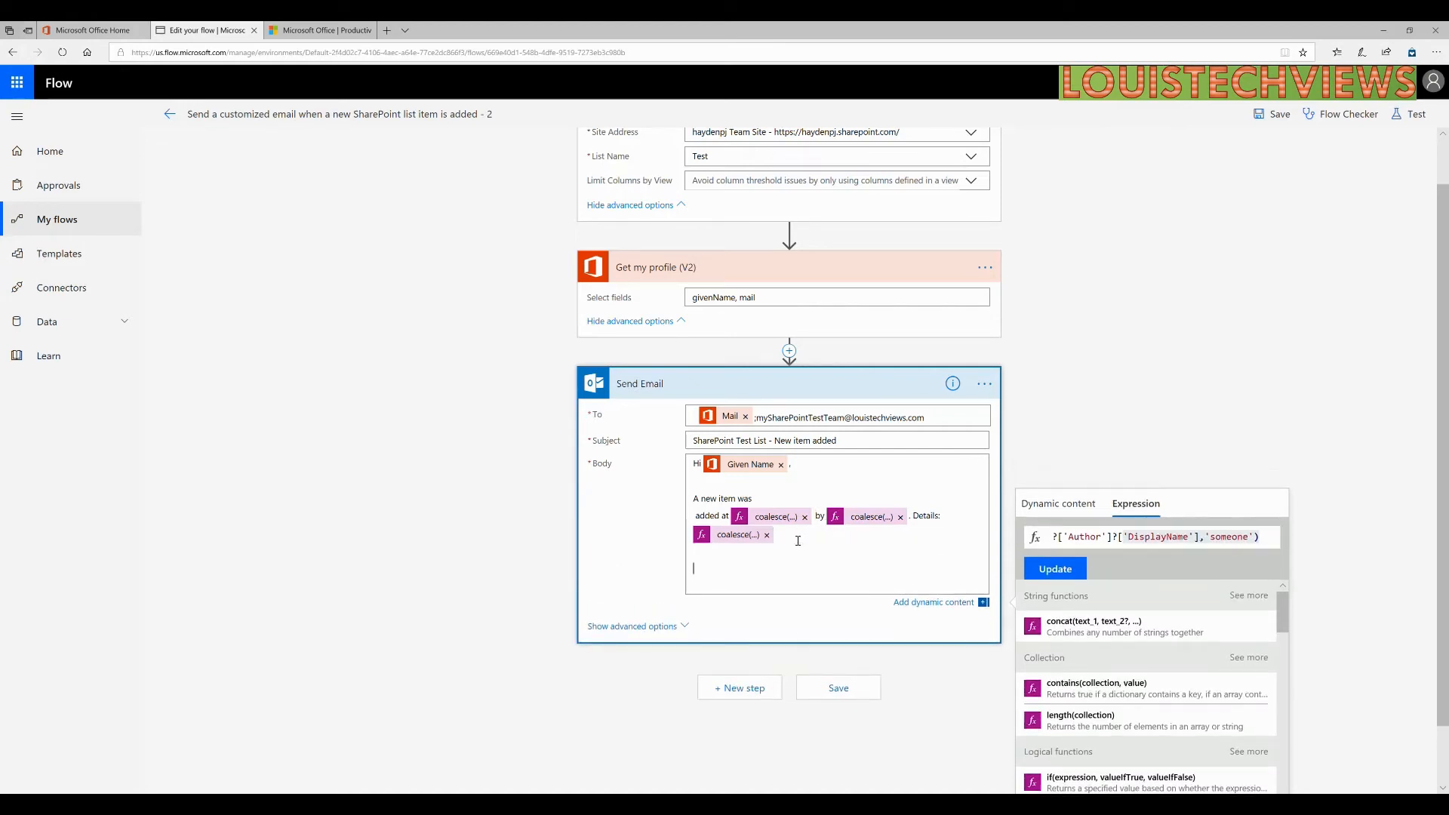
text(Link Item:)
scroll(1114, 583, down, 1)
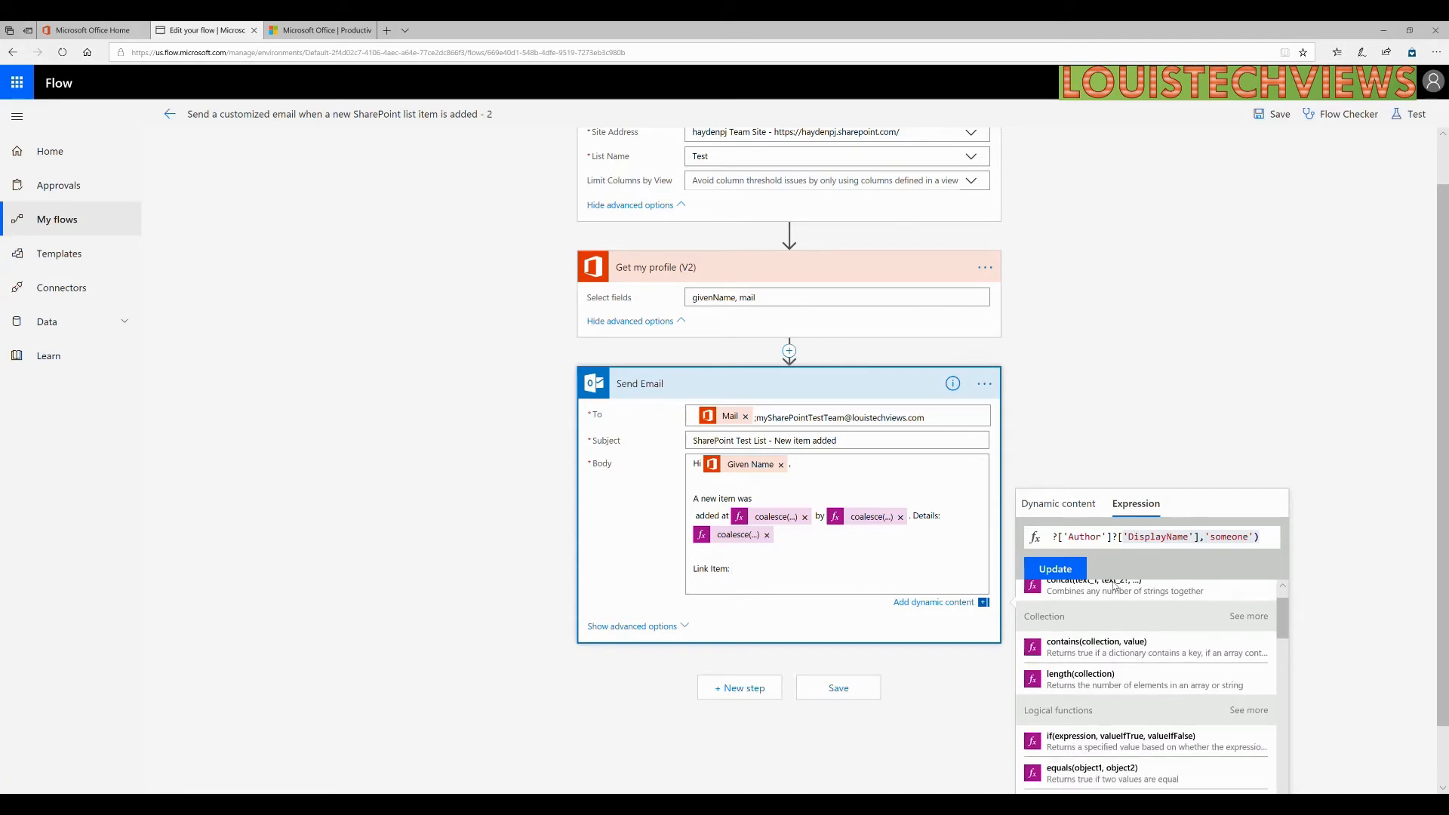
scroll(1329, 604, down, 1)
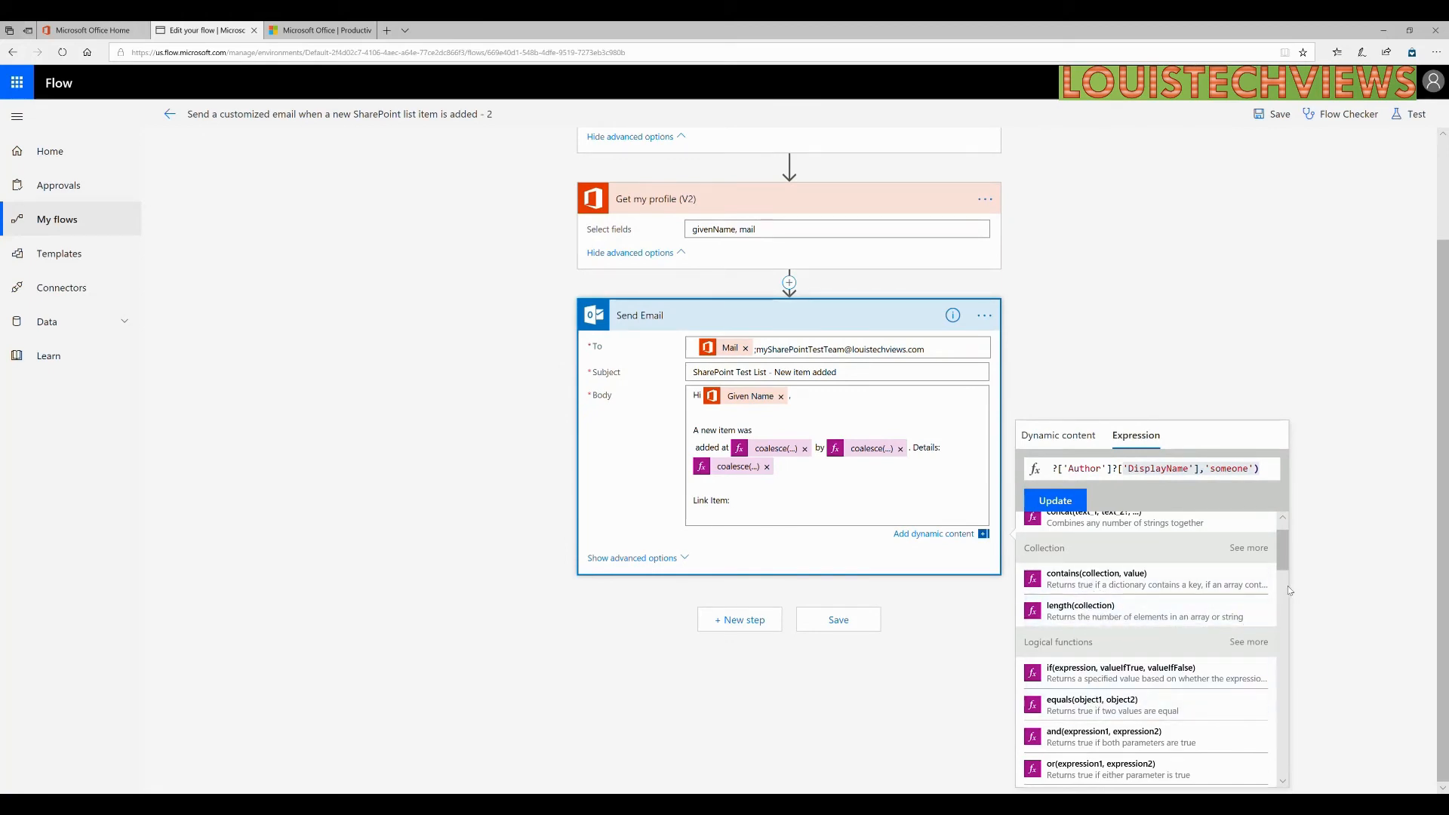
Show the list item's Dynamic content fields, place the cursor after 'Link Item:', and scroll to Link to item.
drag(1285, 568, 1283, 771)
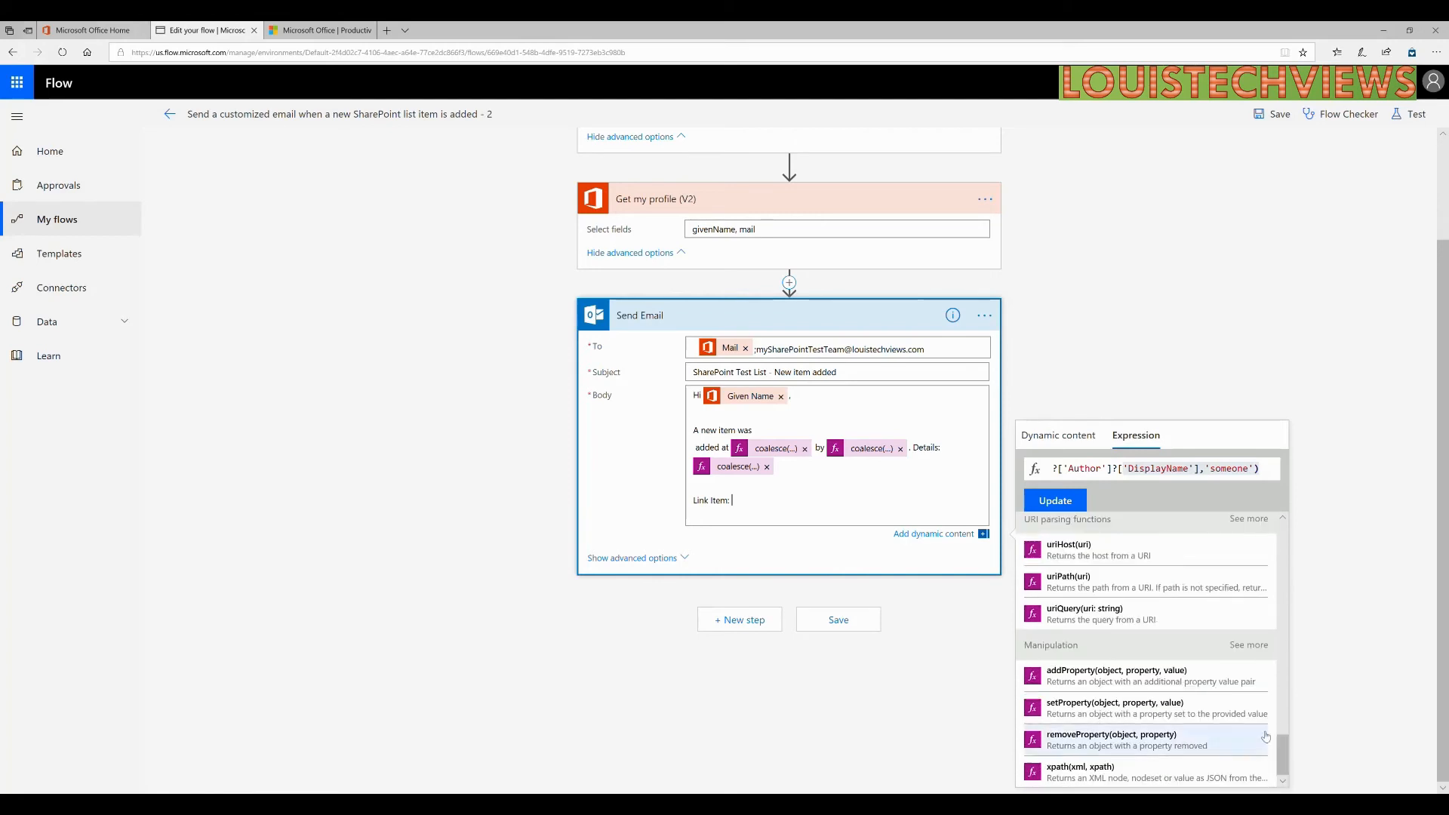
click(1060, 444)
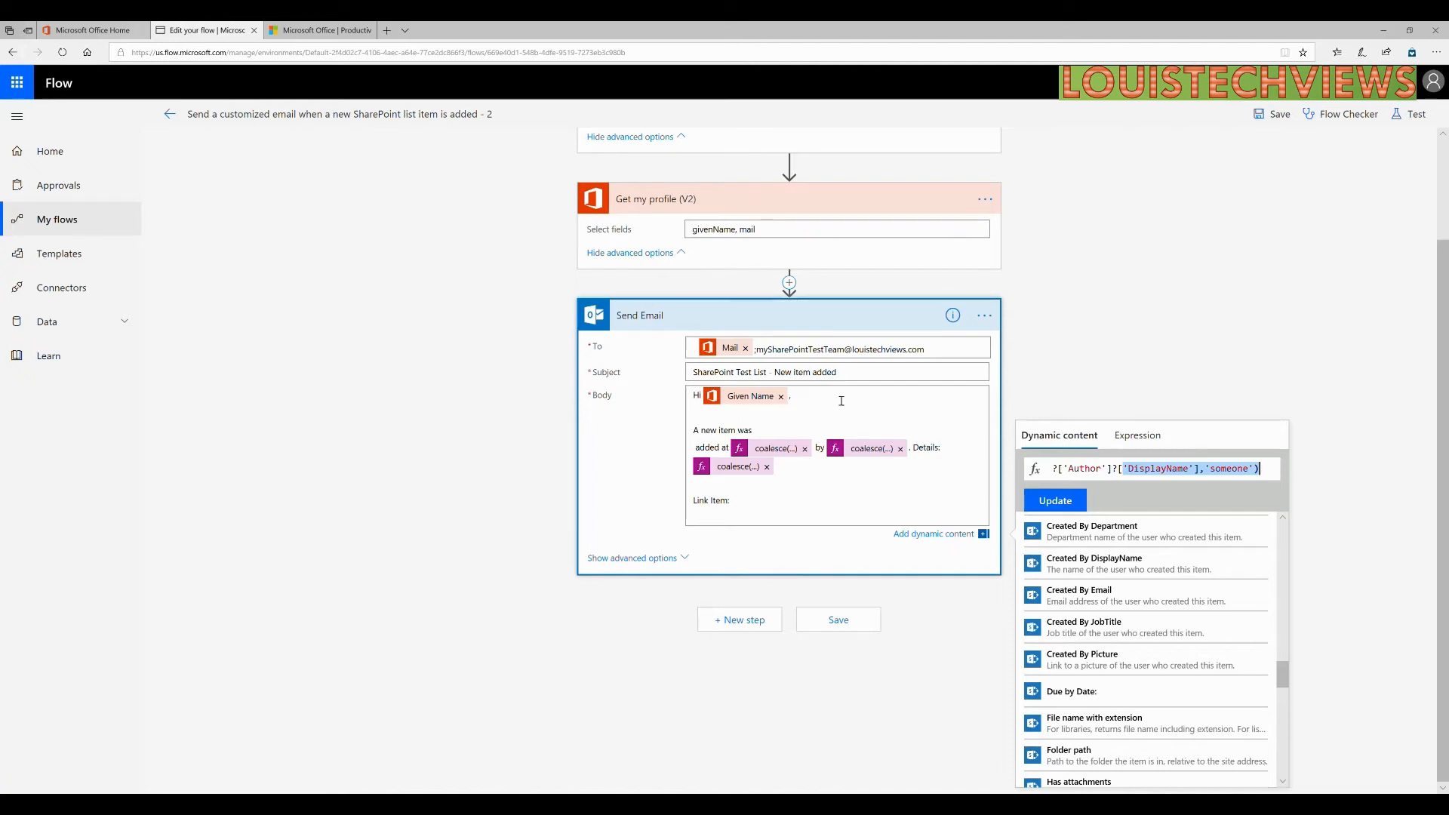
click(741, 508)
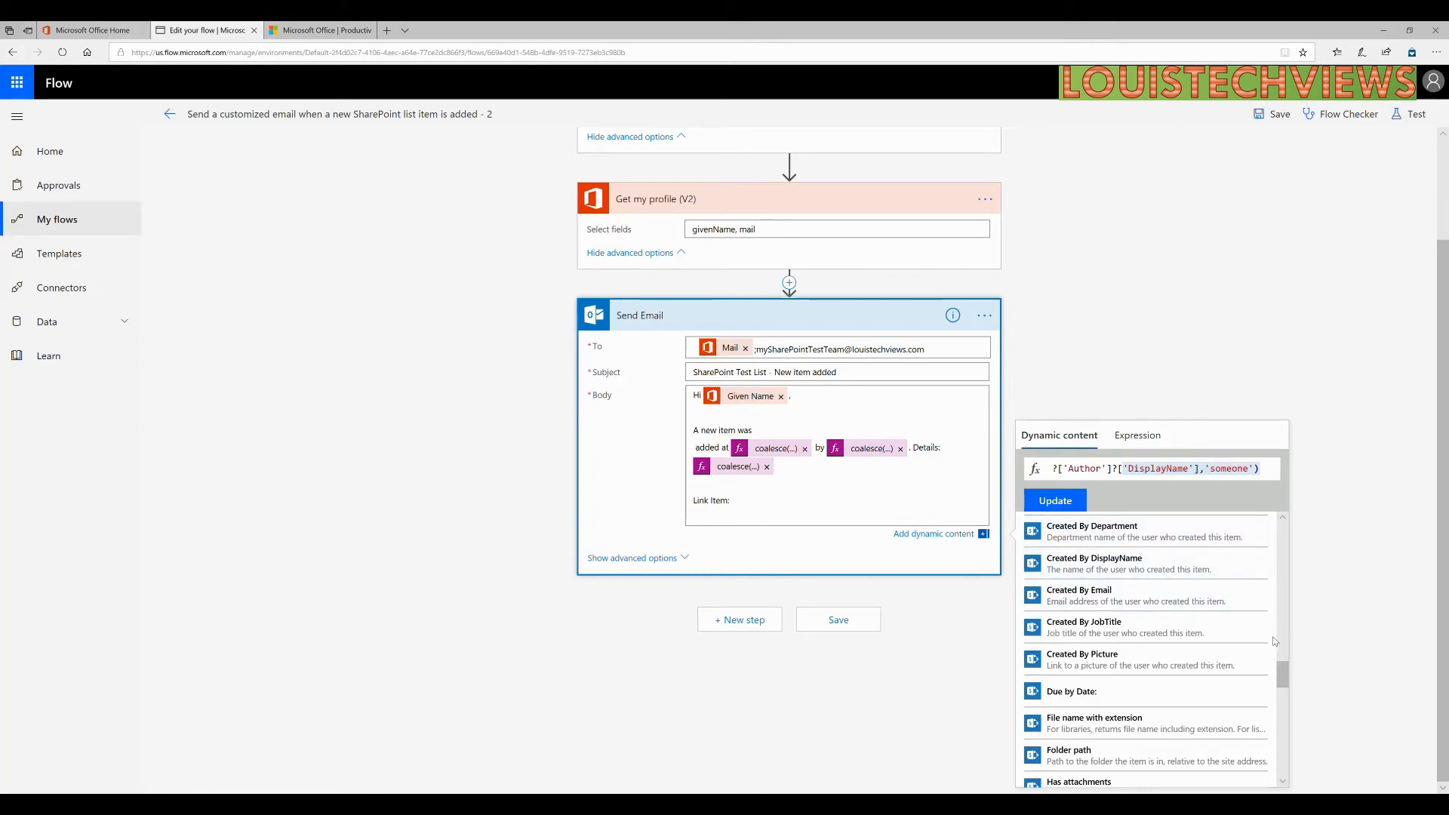
drag(1283, 682, 1279, 545)
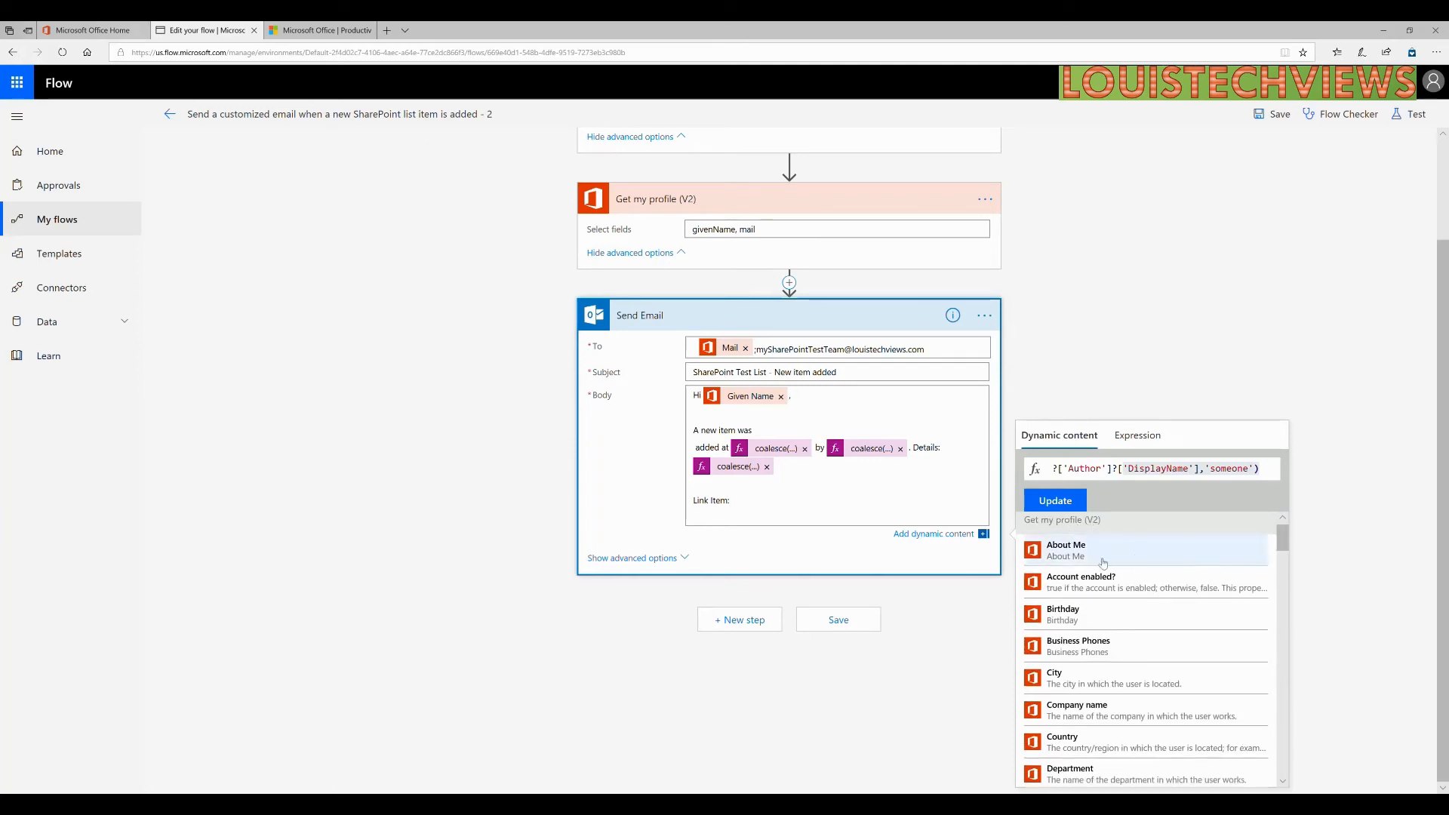
drag(1280, 543, 1281, 655)
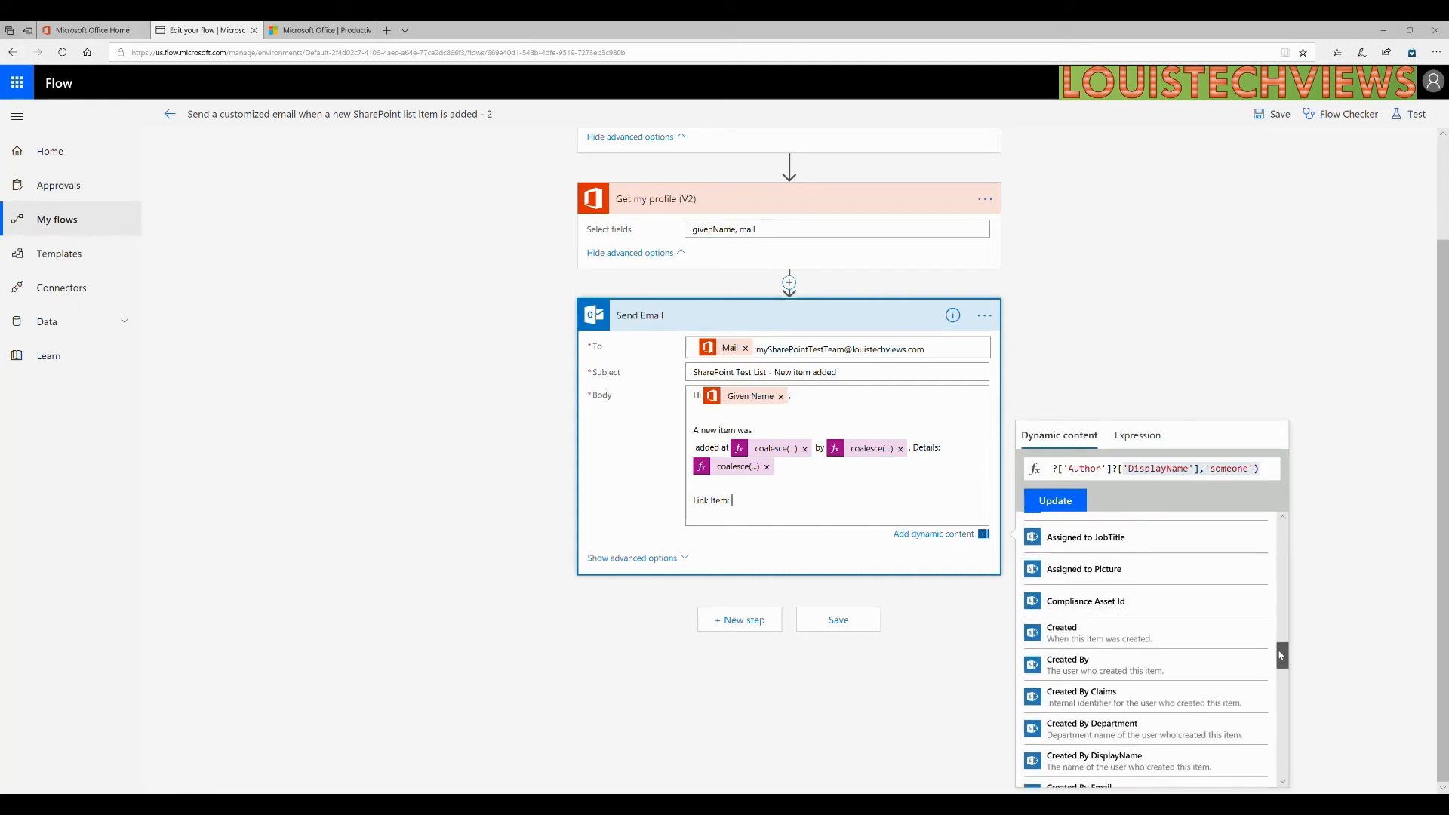
drag(1281, 655, 1286, 707)
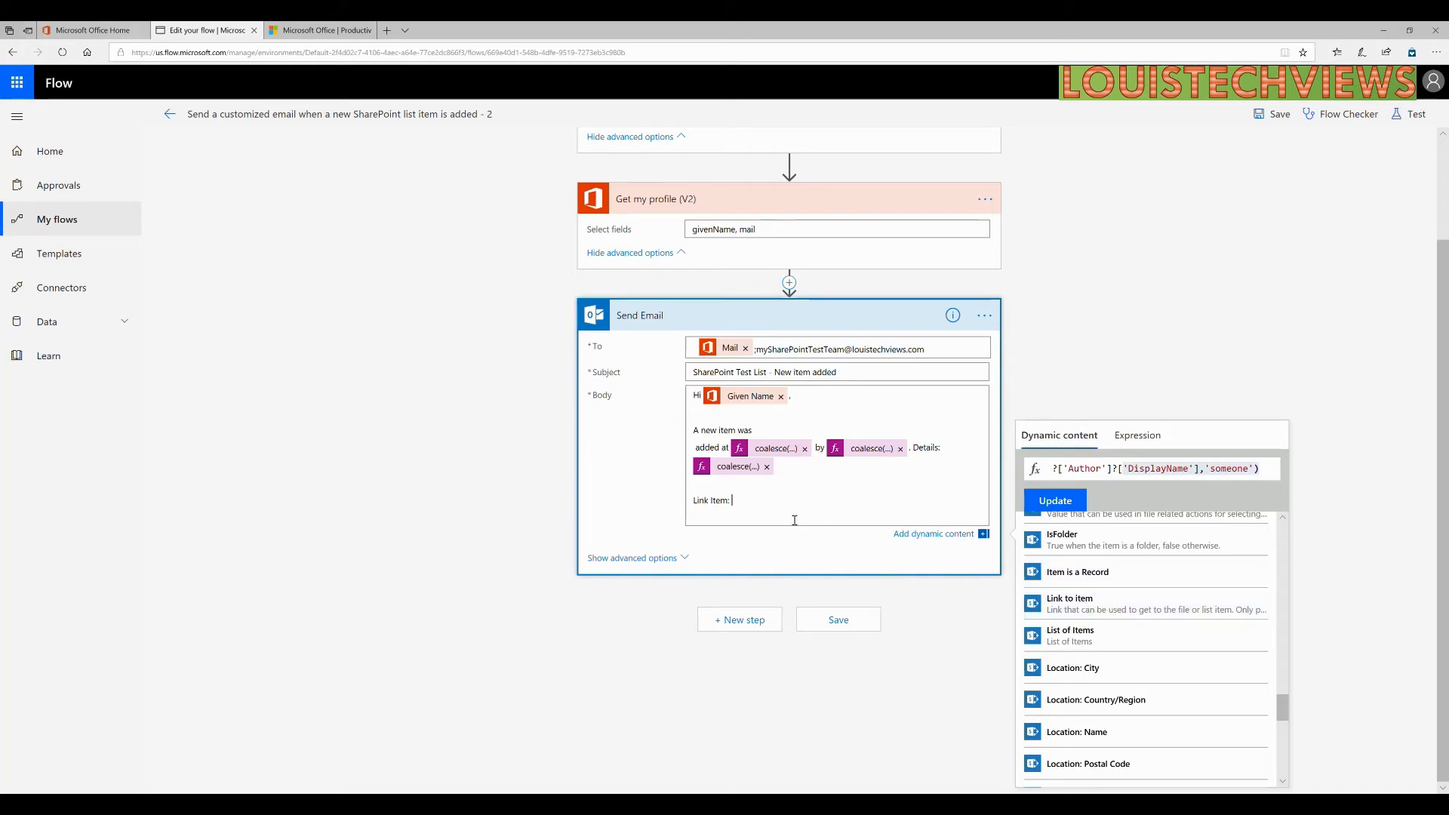
Replace the fx expression with the Link to item field and insert it after 'Link Item:'.
click(1069, 604)
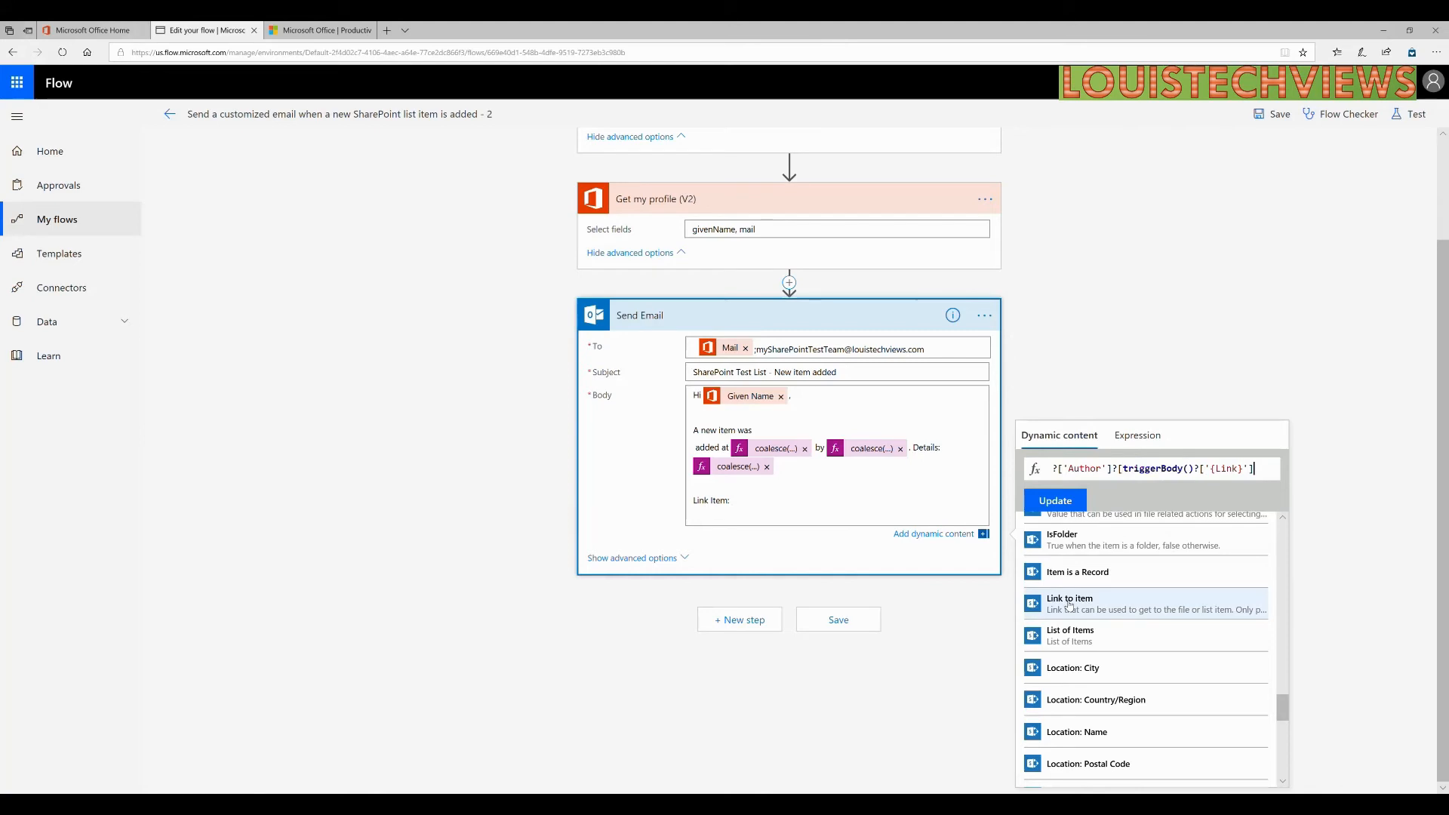
drag(1171, 483, 1018, 473)
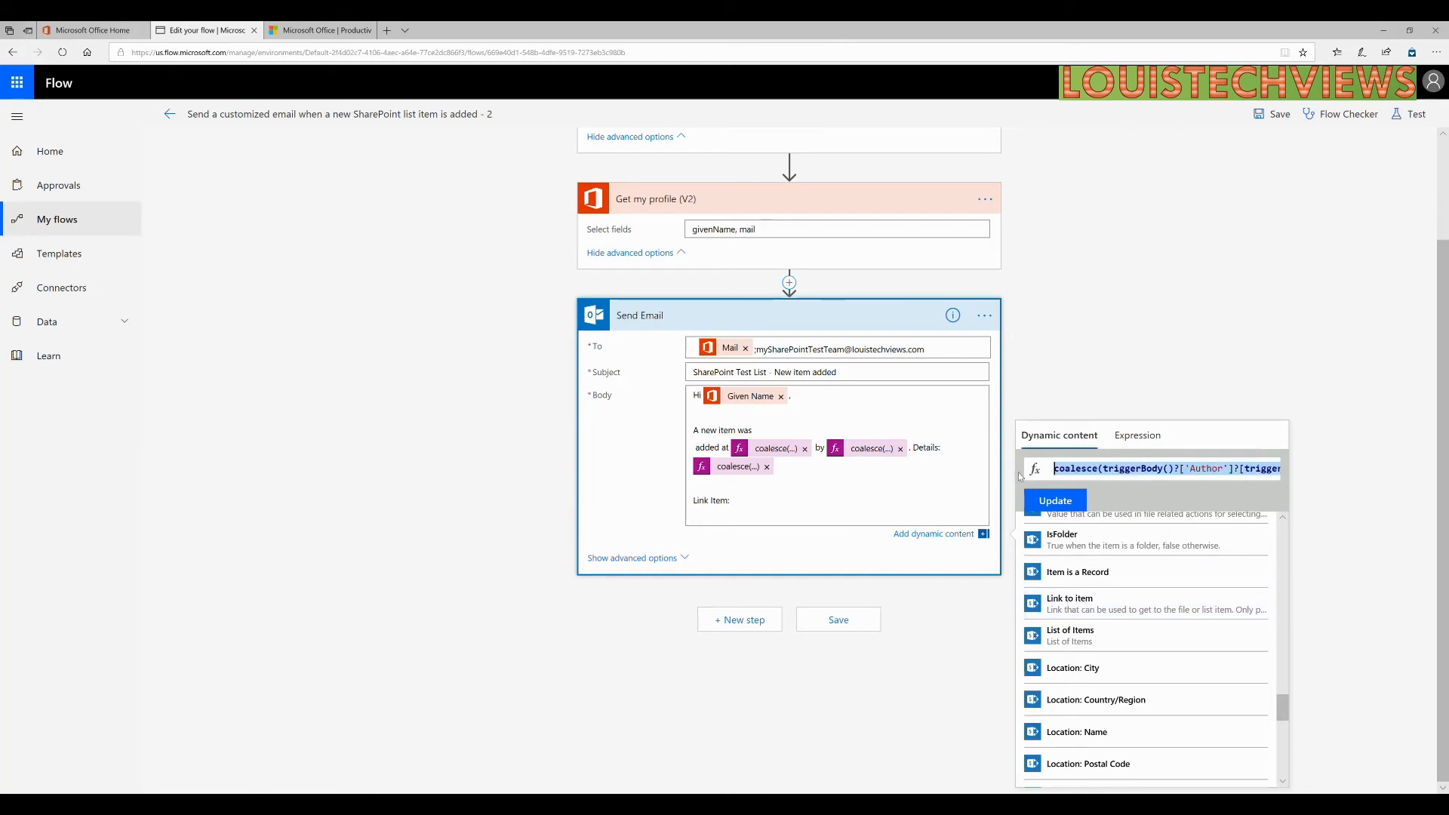
key(BackSpace)
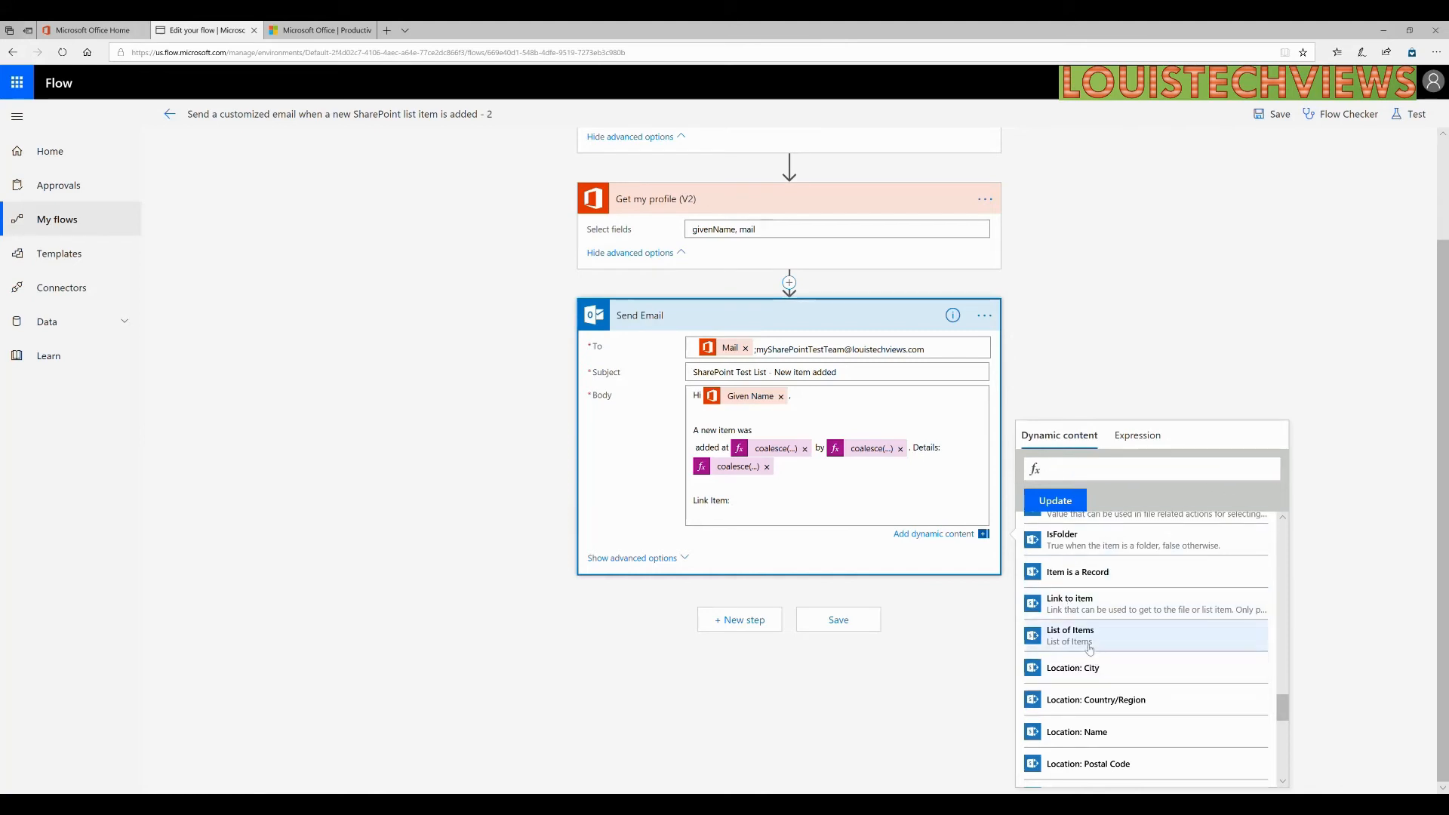
click(1083, 610)
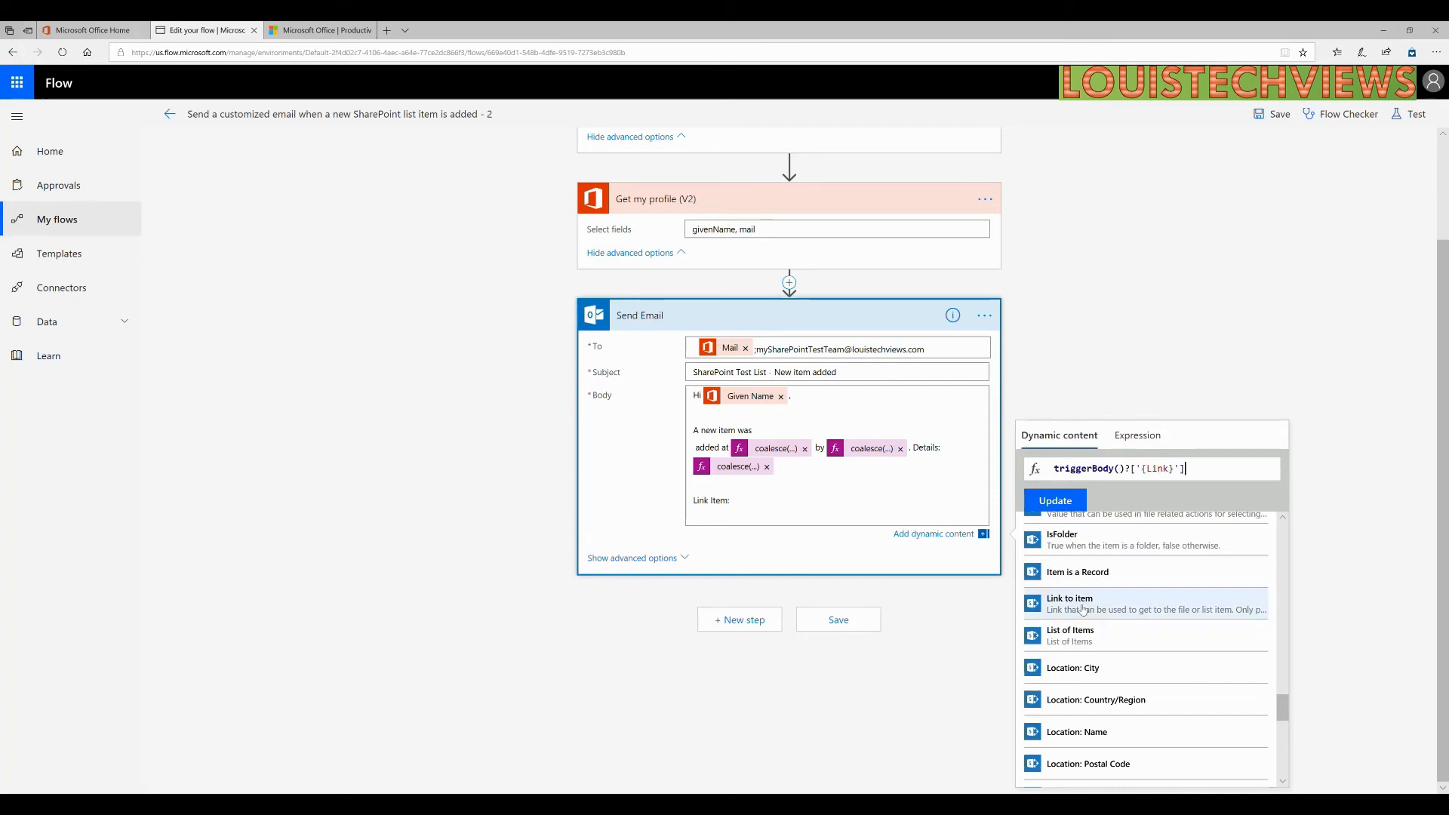
click(1054, 500)
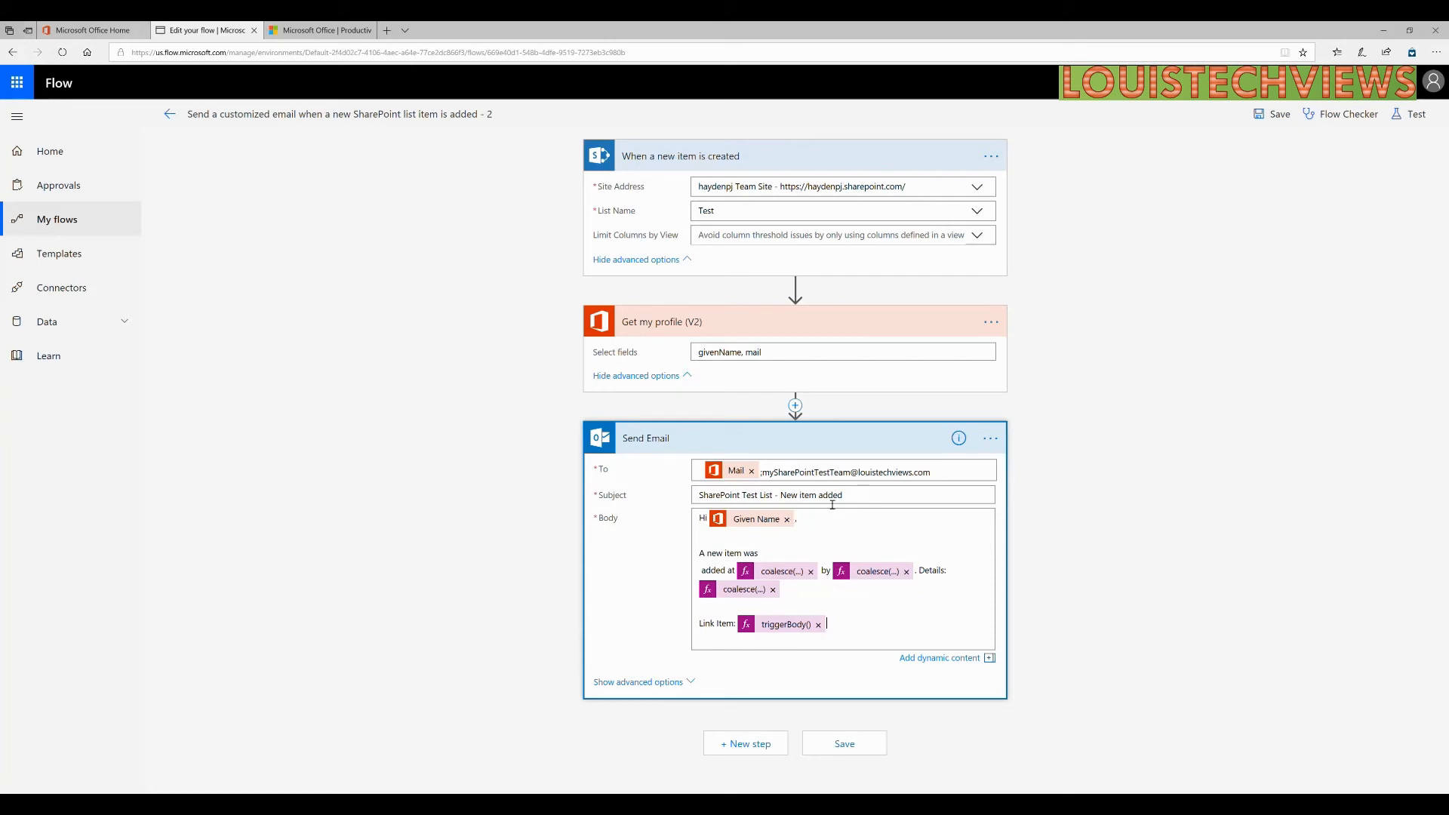
Save the flow and run Flow Checker, which reports 0 errors and 0 warnings.
click(836, 746)
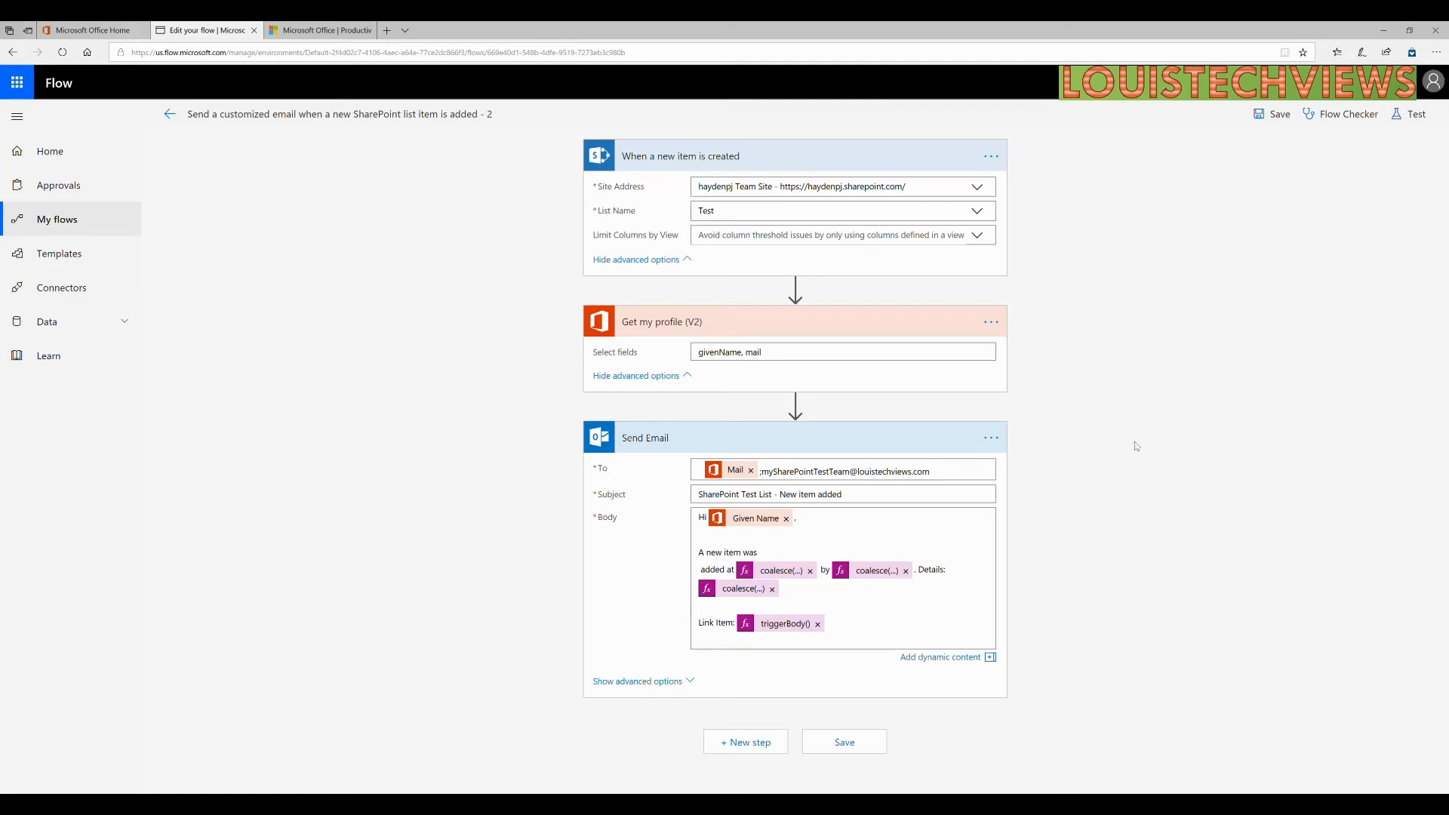
click(1340, 115)
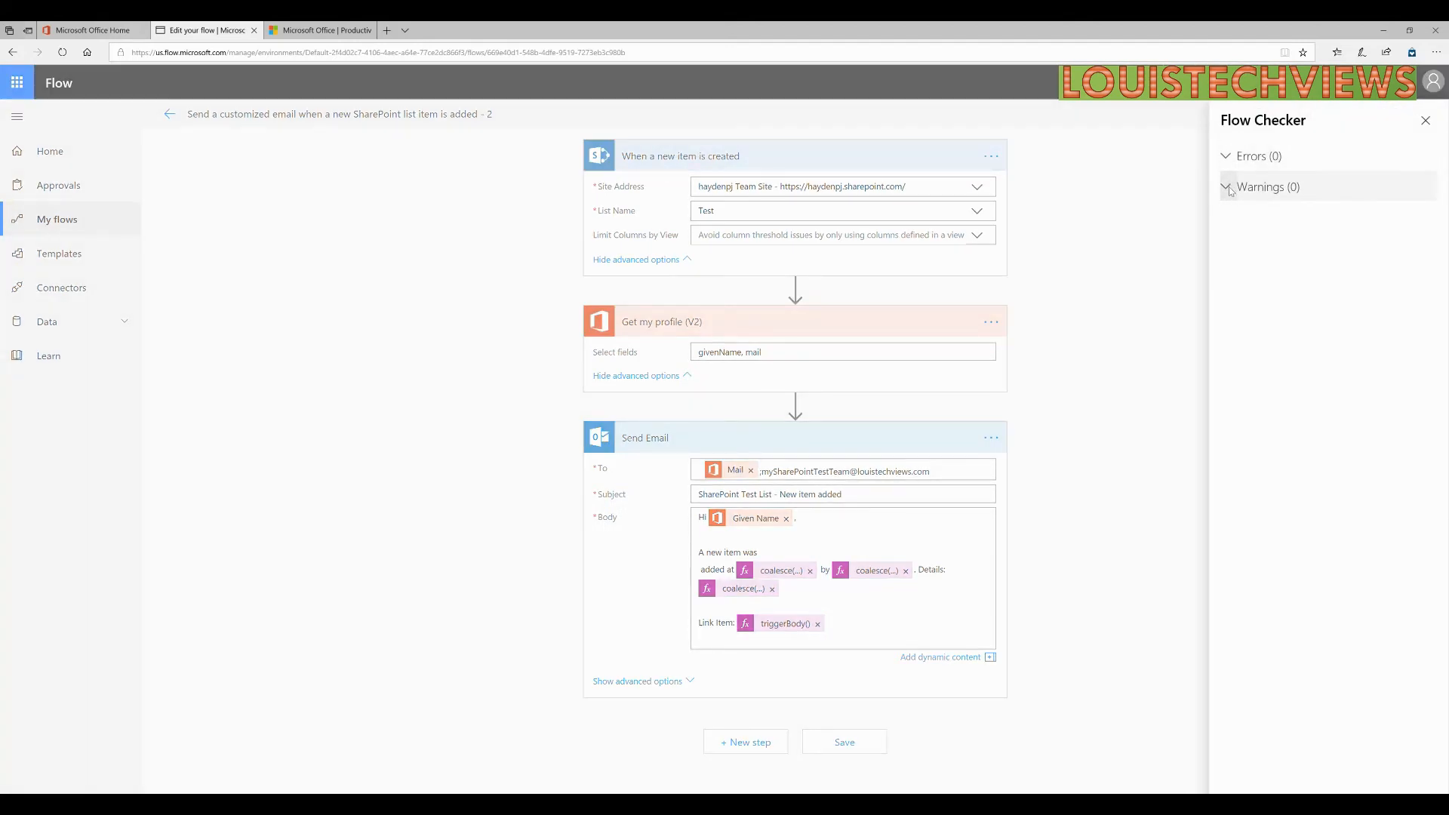
Close Flow Checker and set up a test run using 'I'll perform the trigger action'.
click(1426, 120)
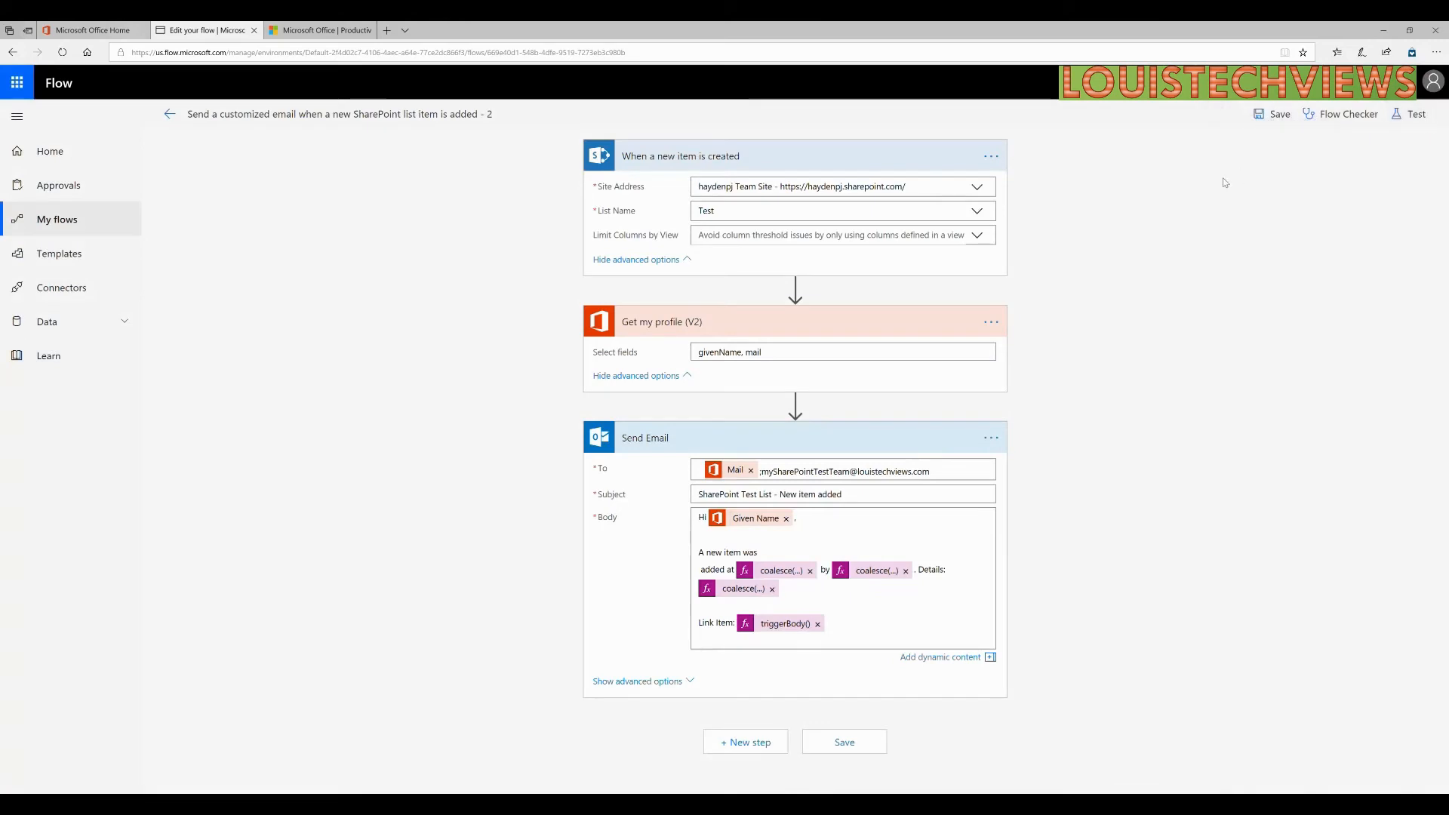
click(1408, 124)
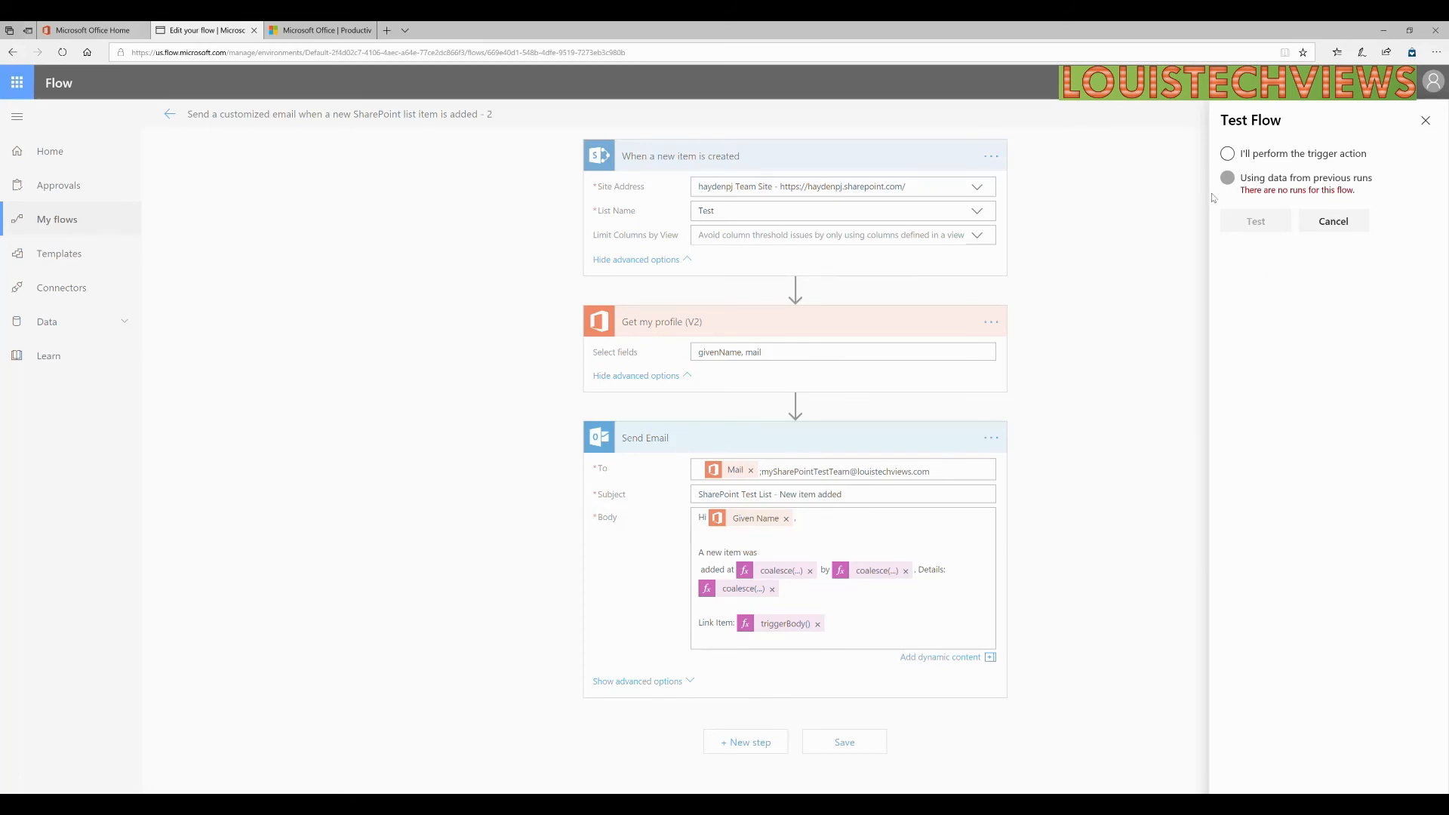
click(1238, 156)
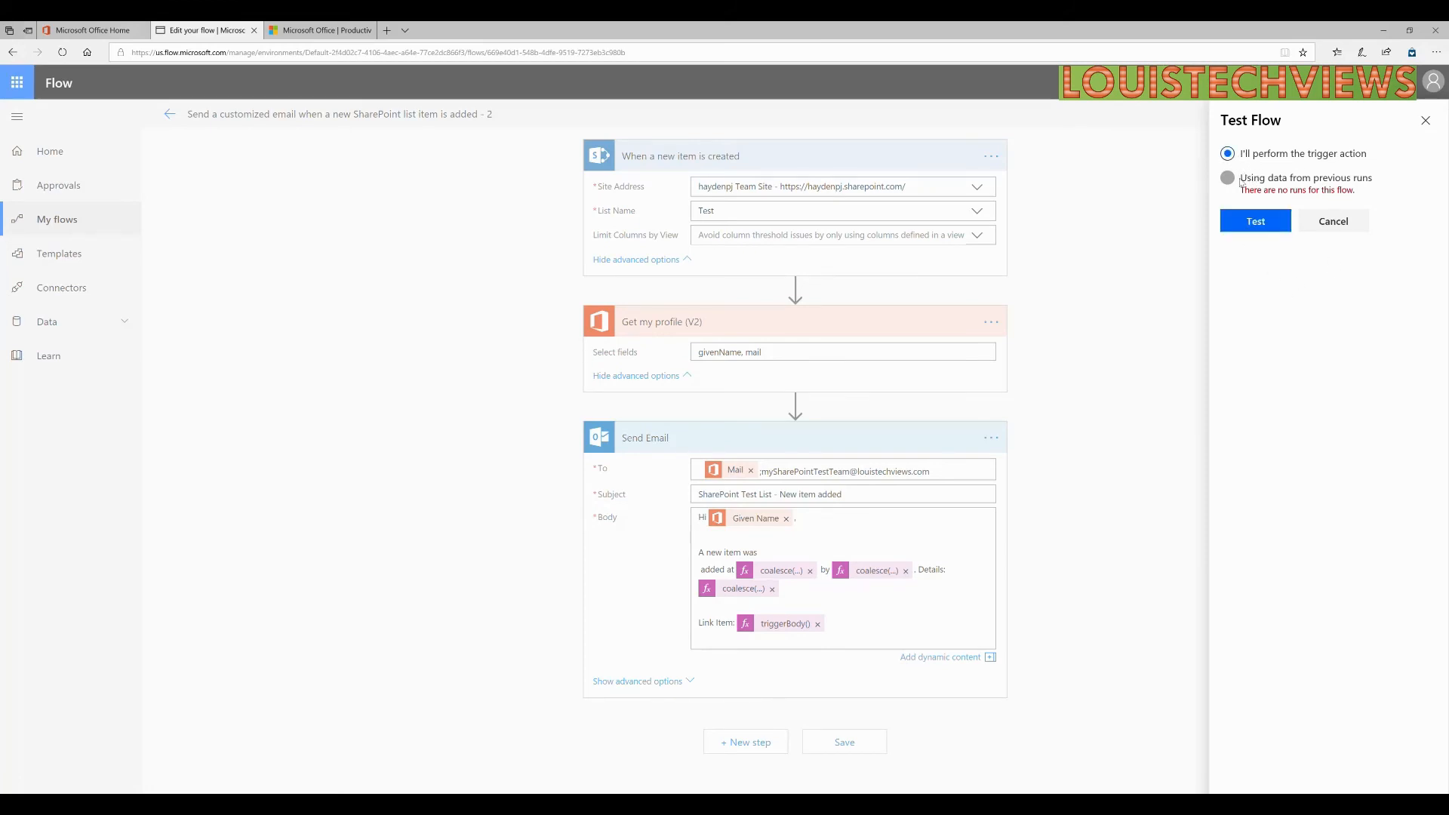
Start the test so the flow waits for its SharePoint new-item trigger.
click(1256, 222)
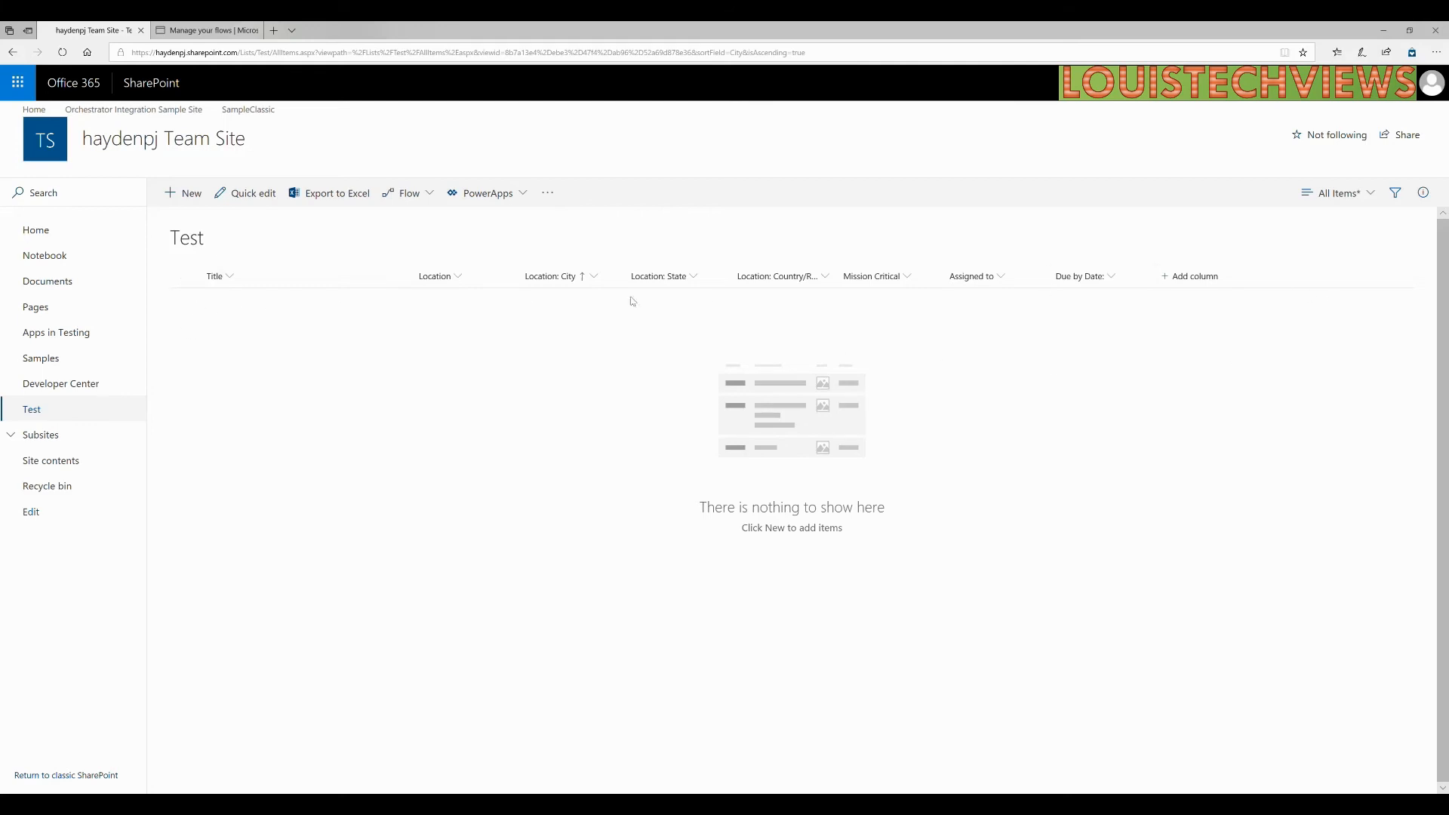
Start a new Test list item titled 'Test 1' with location USA, marked mission critical.
click(190, 200)
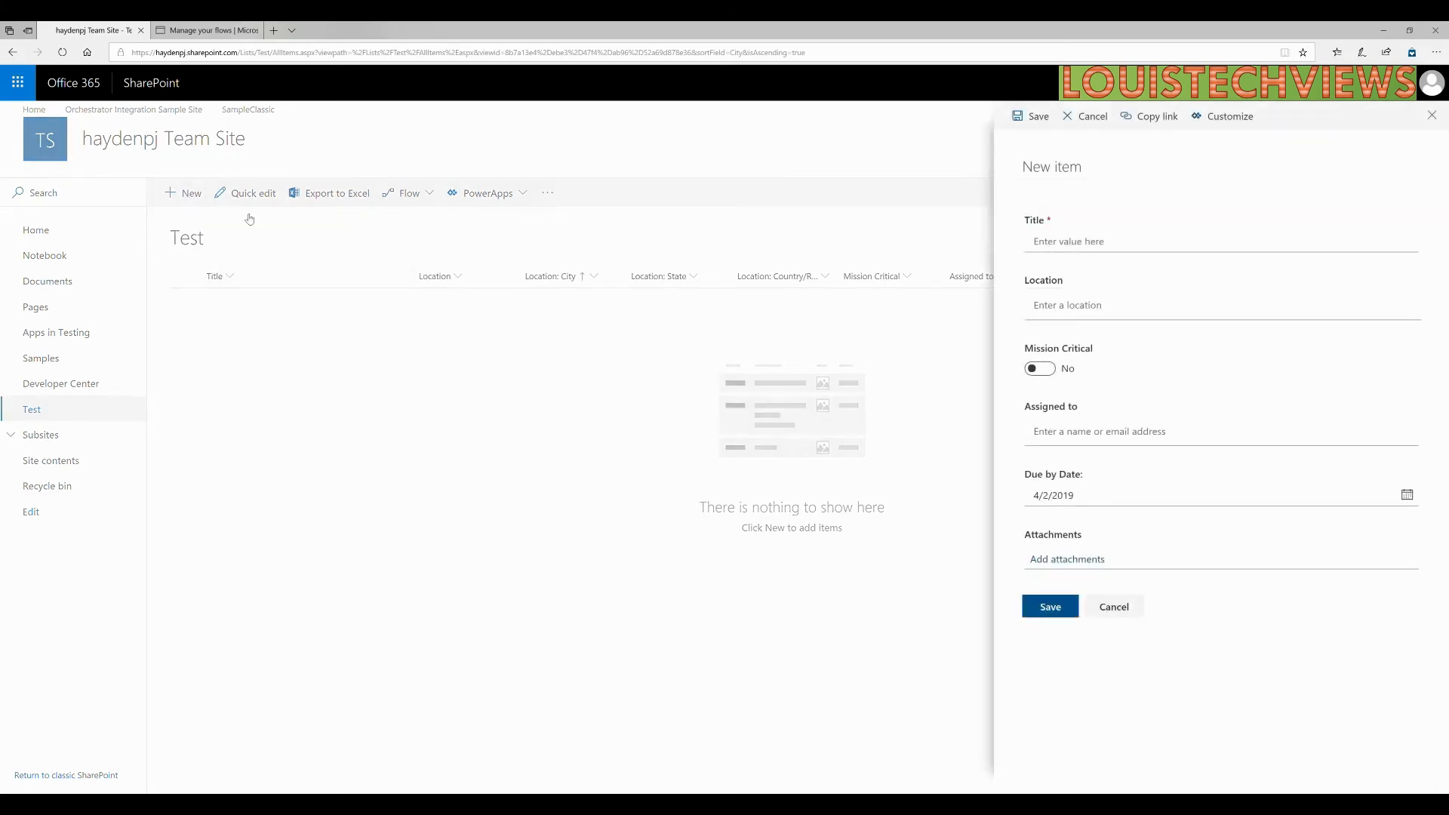
click(1055, 248)
text(Test)
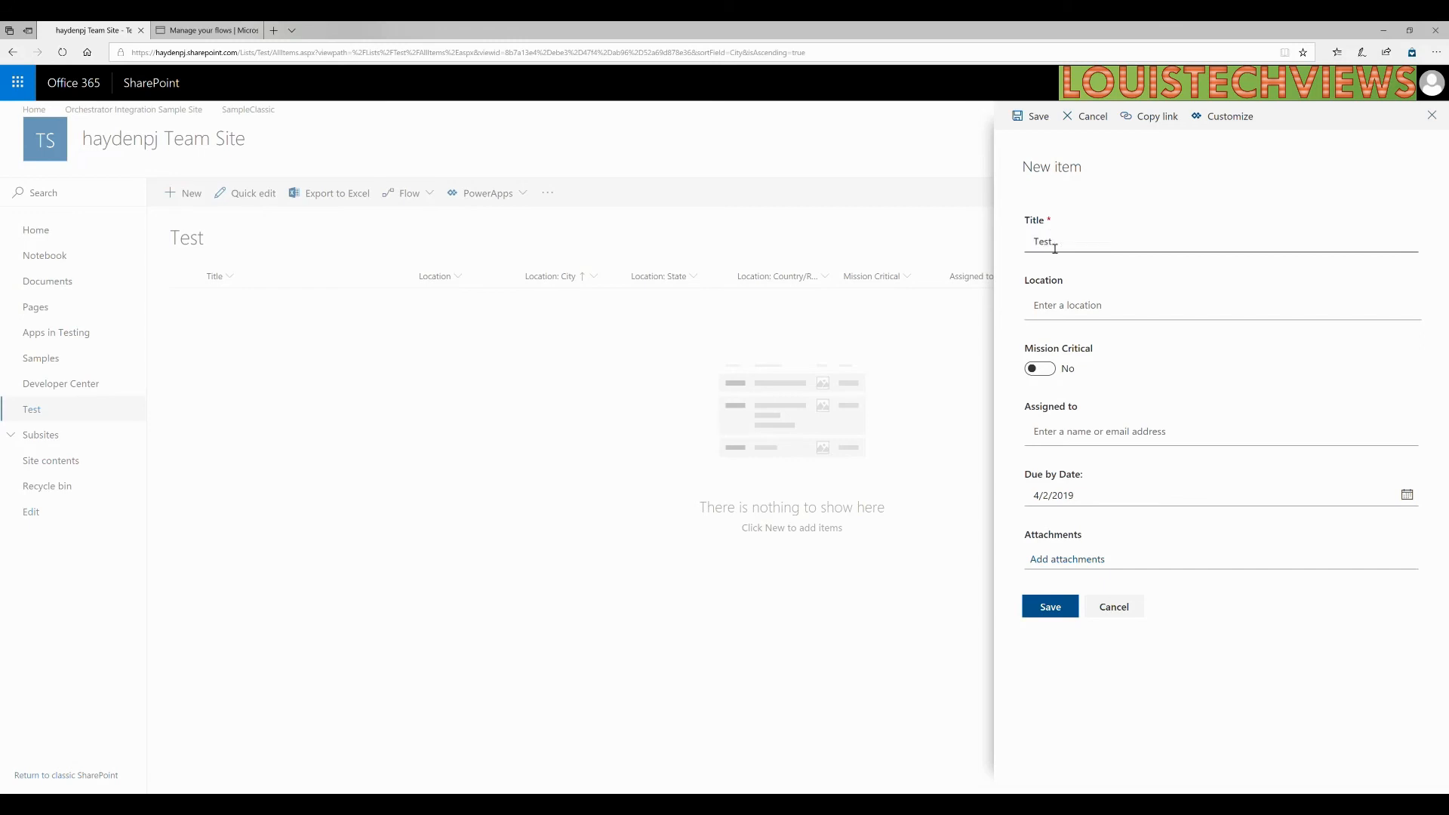
text( 1)
key(Tab)
click(1070, 309)
text(USA)
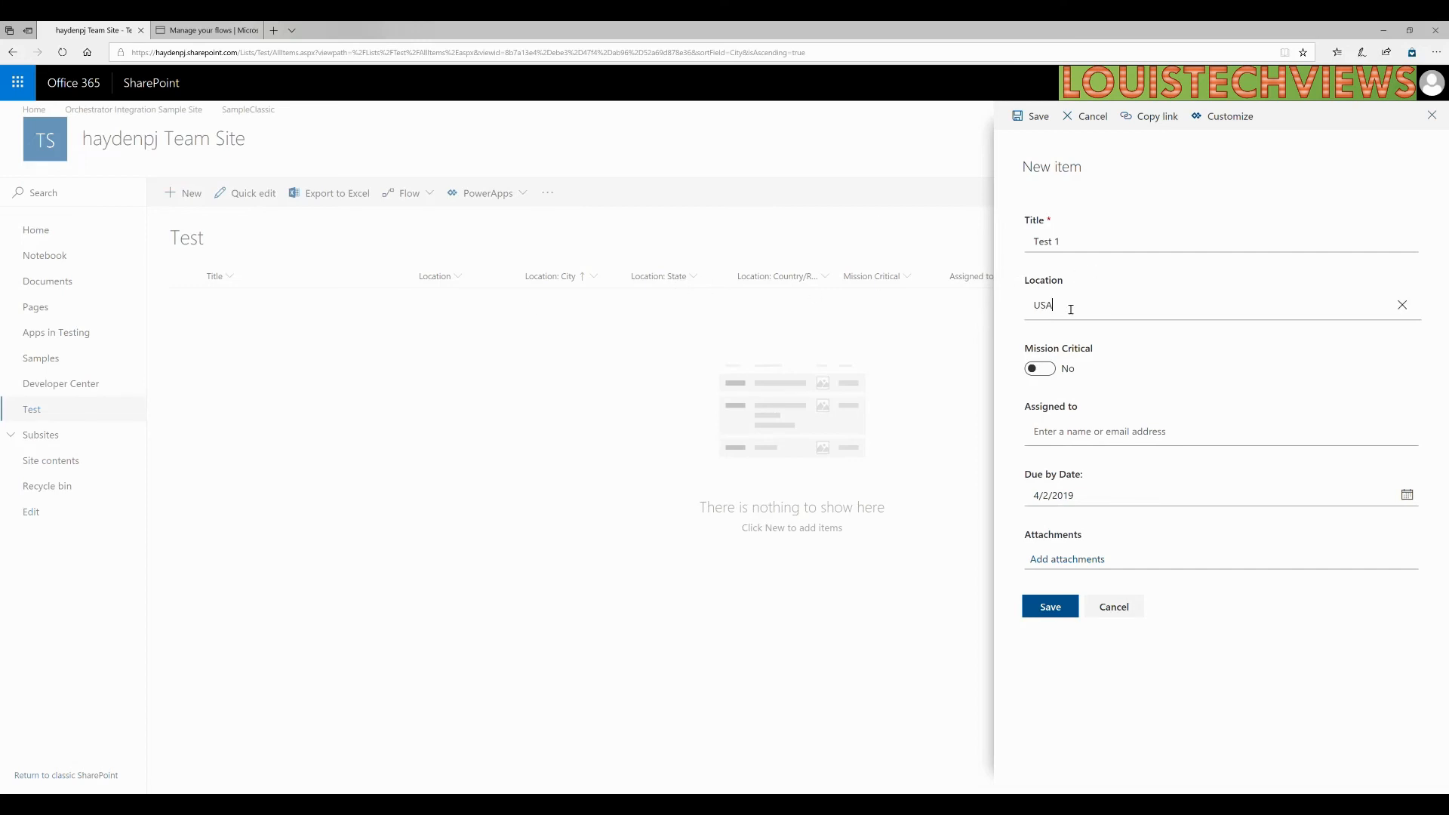
key(Return)
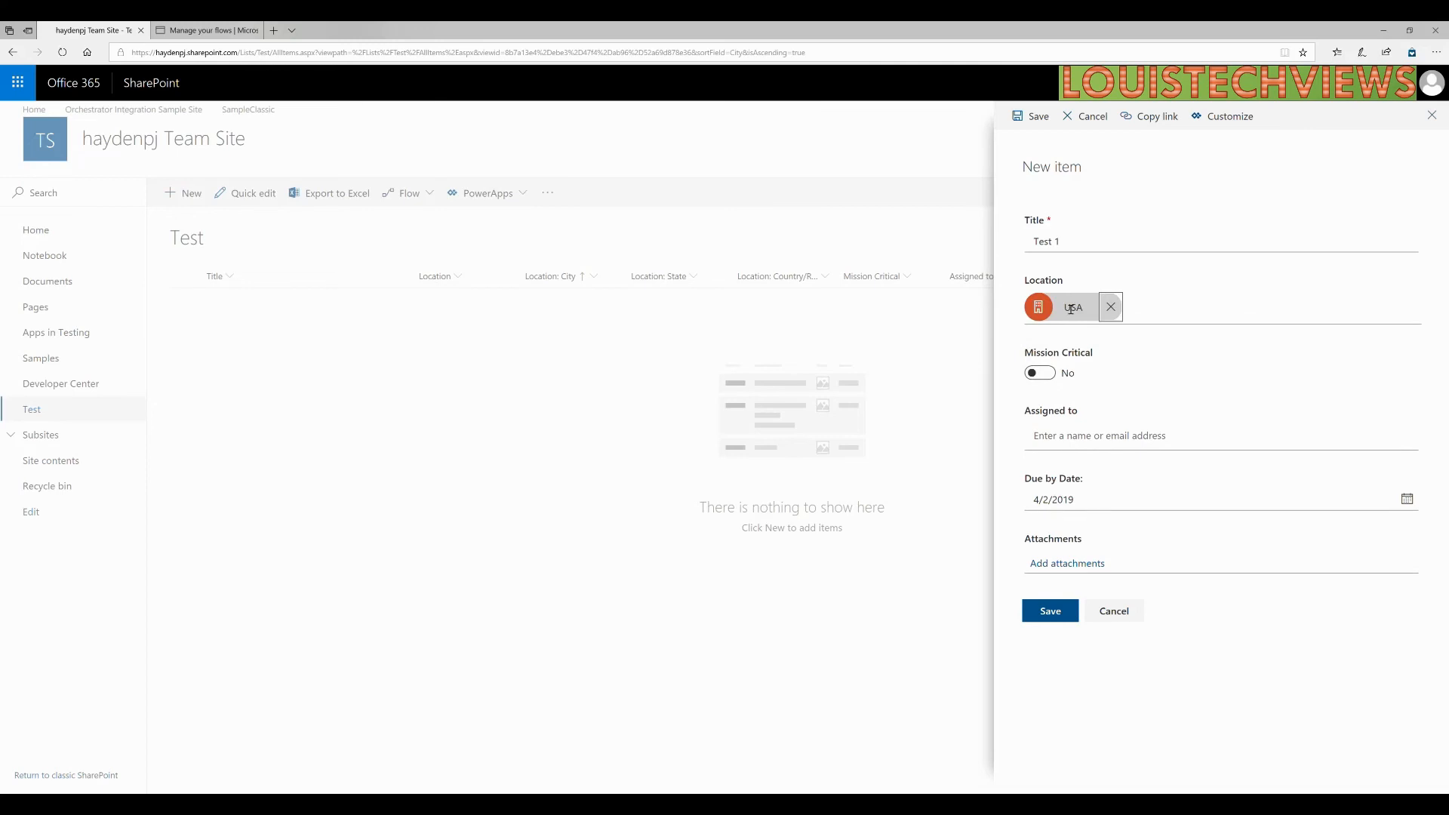
click(1046, 374)
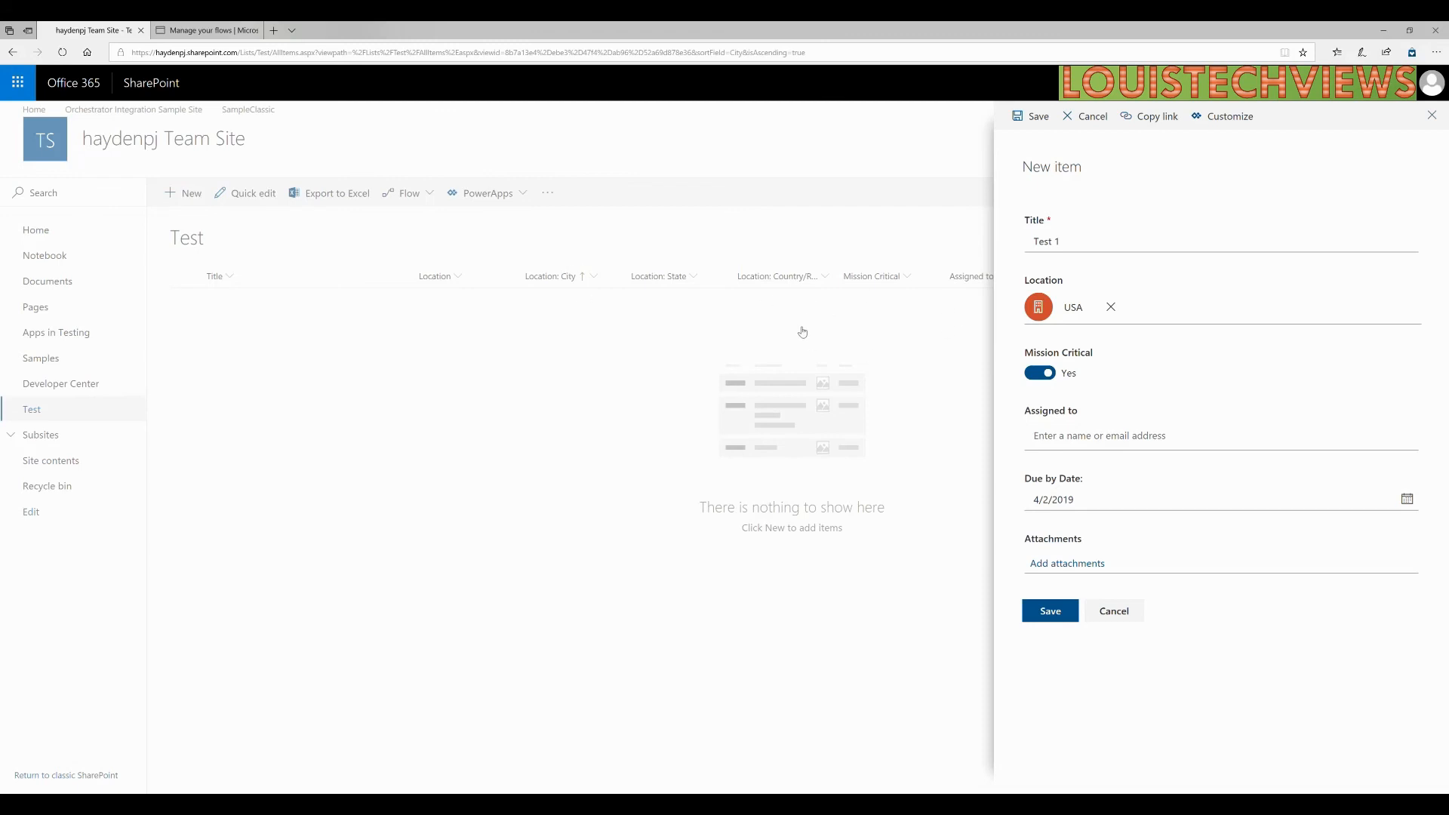
Assign the item to the admin account, set due date 4/5/2019, and save it.
click(1072, 441)
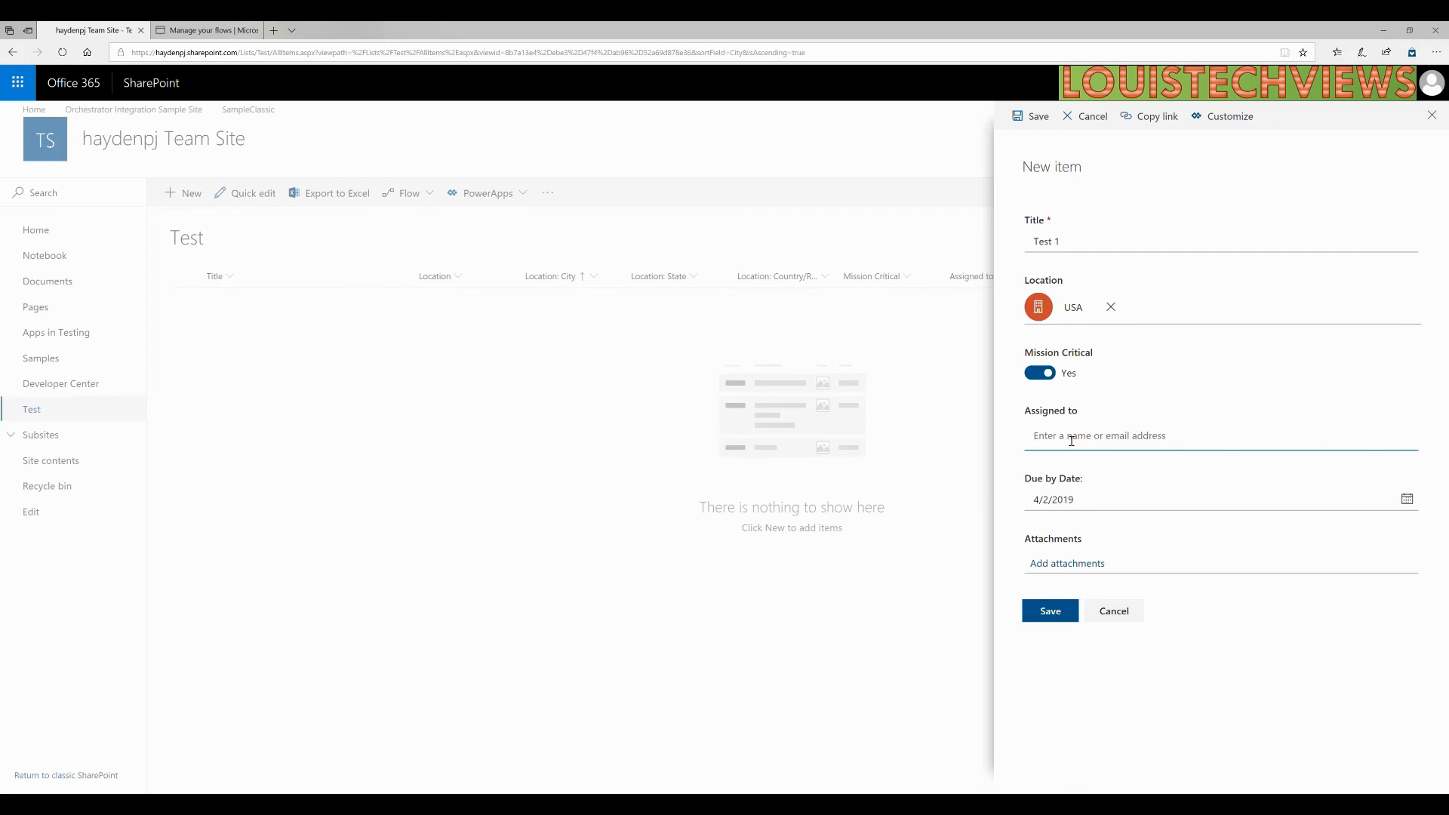
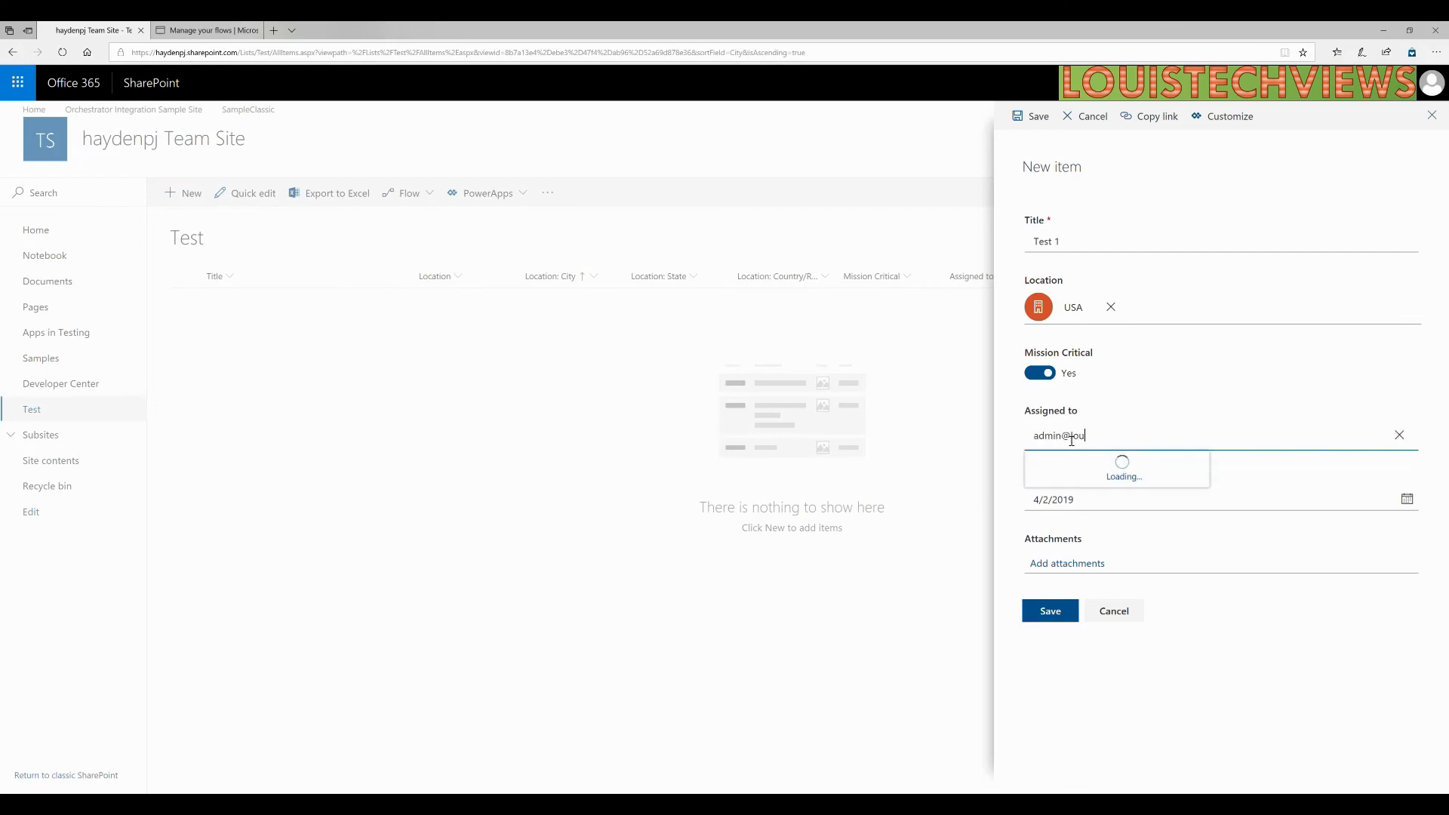
key(BackSpace)
key(BackSpace)
key(BackSpace)
key(BackSpace)
key(BackSpace)
key(BackSpace)
key(BackSpace)
key(BackSpace)
key(BackSpace)
key(BackSpace)
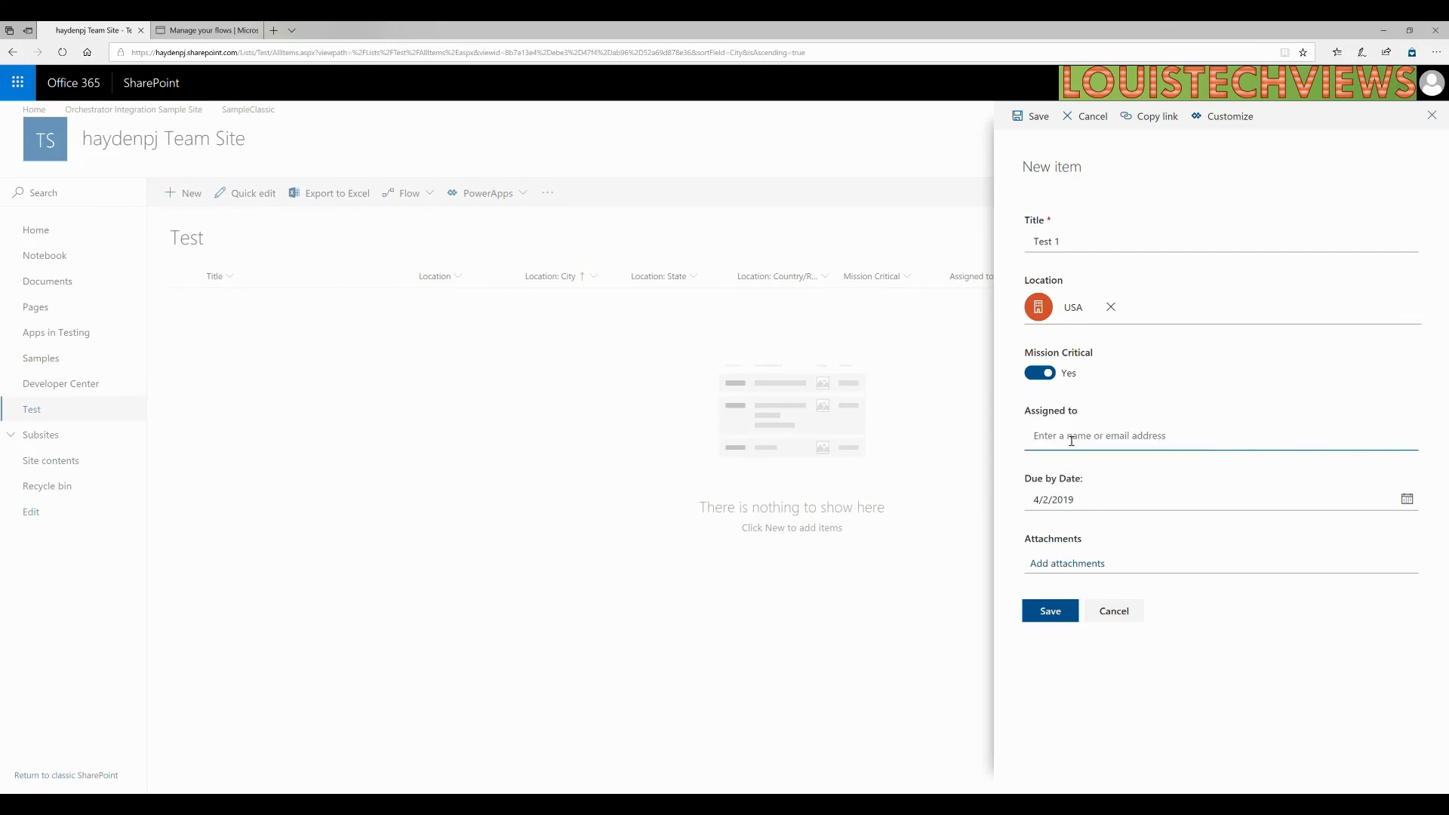
key(Return)
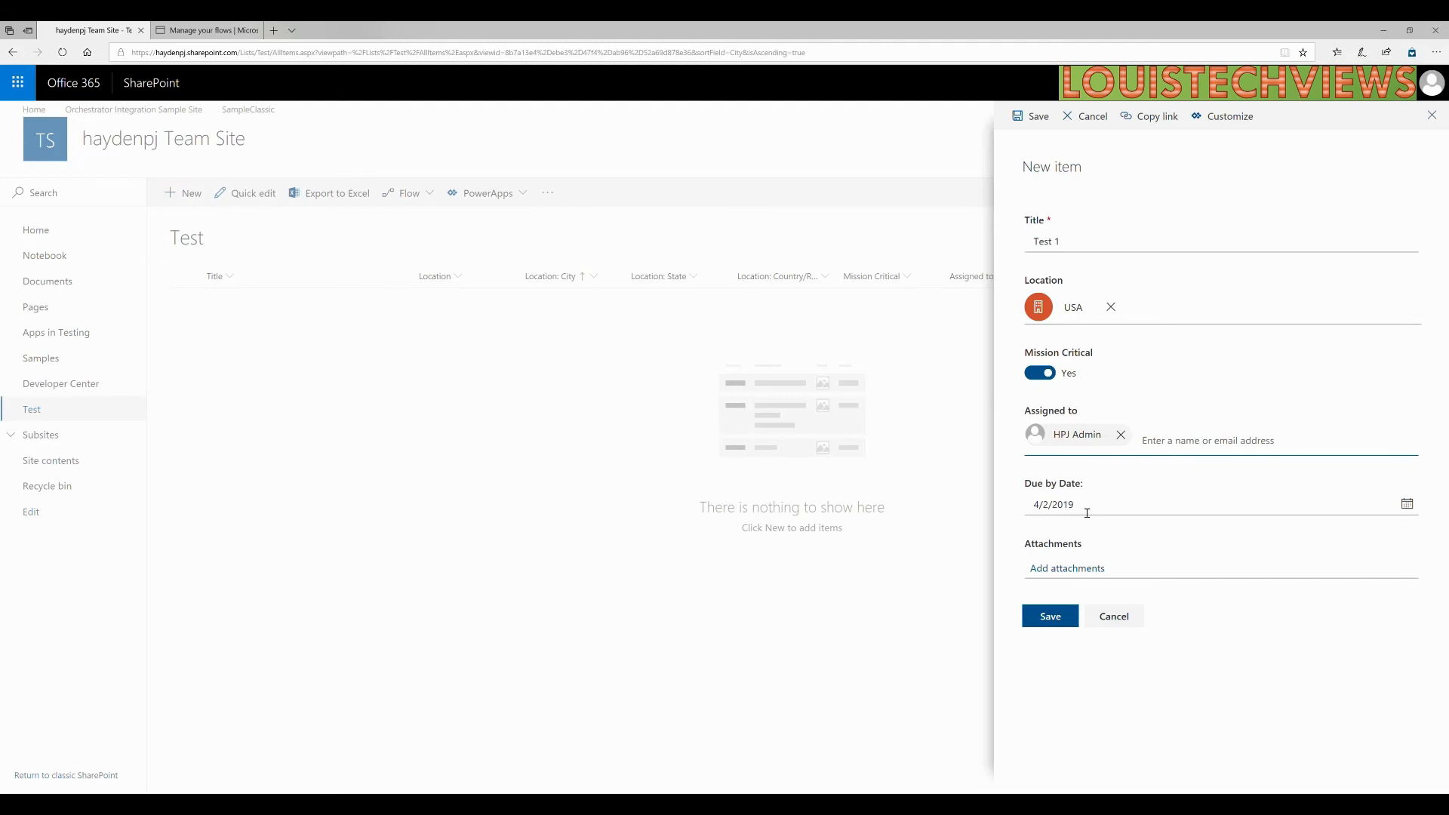
click(1407, 504)
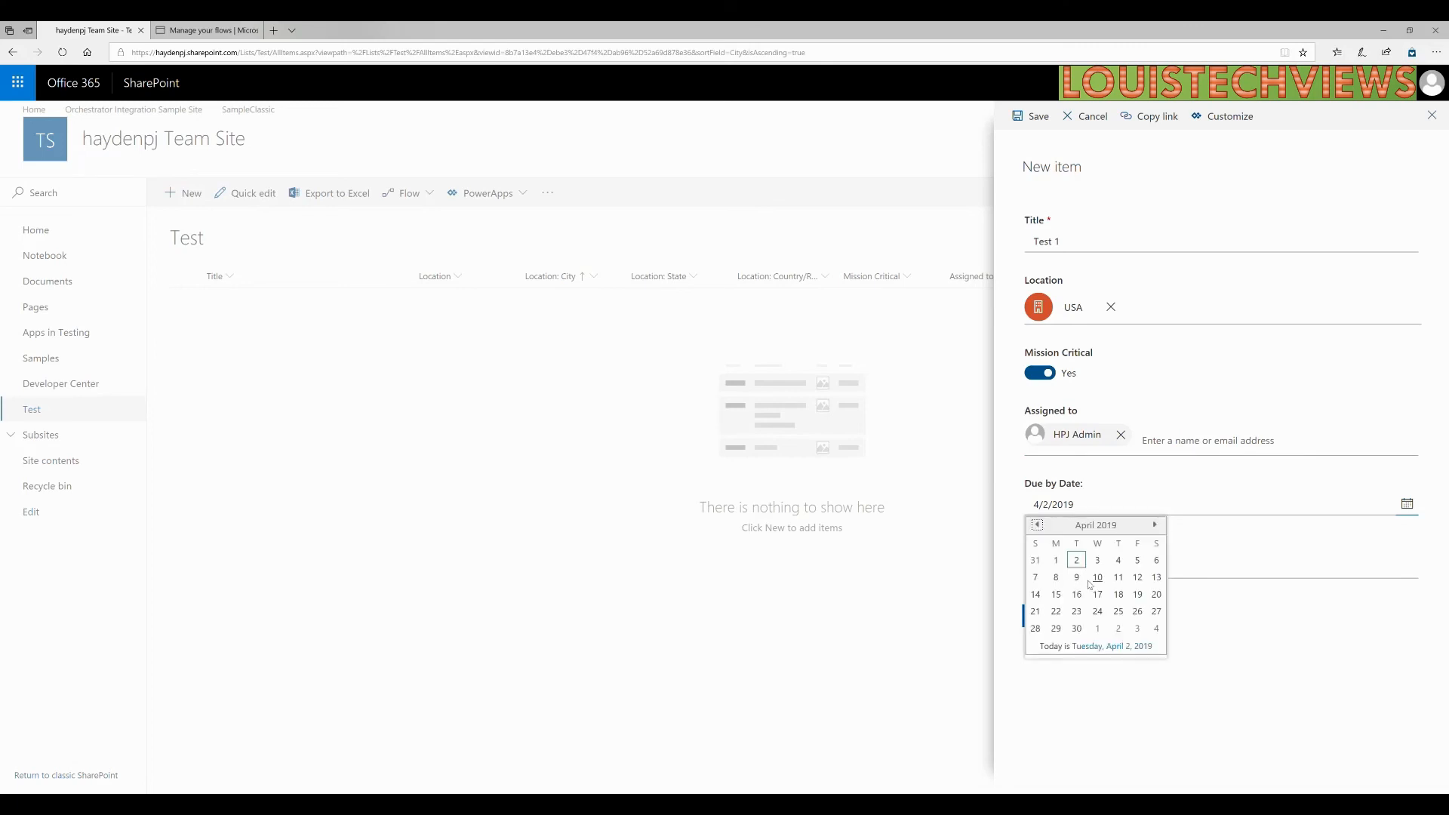
click(1136, 560)
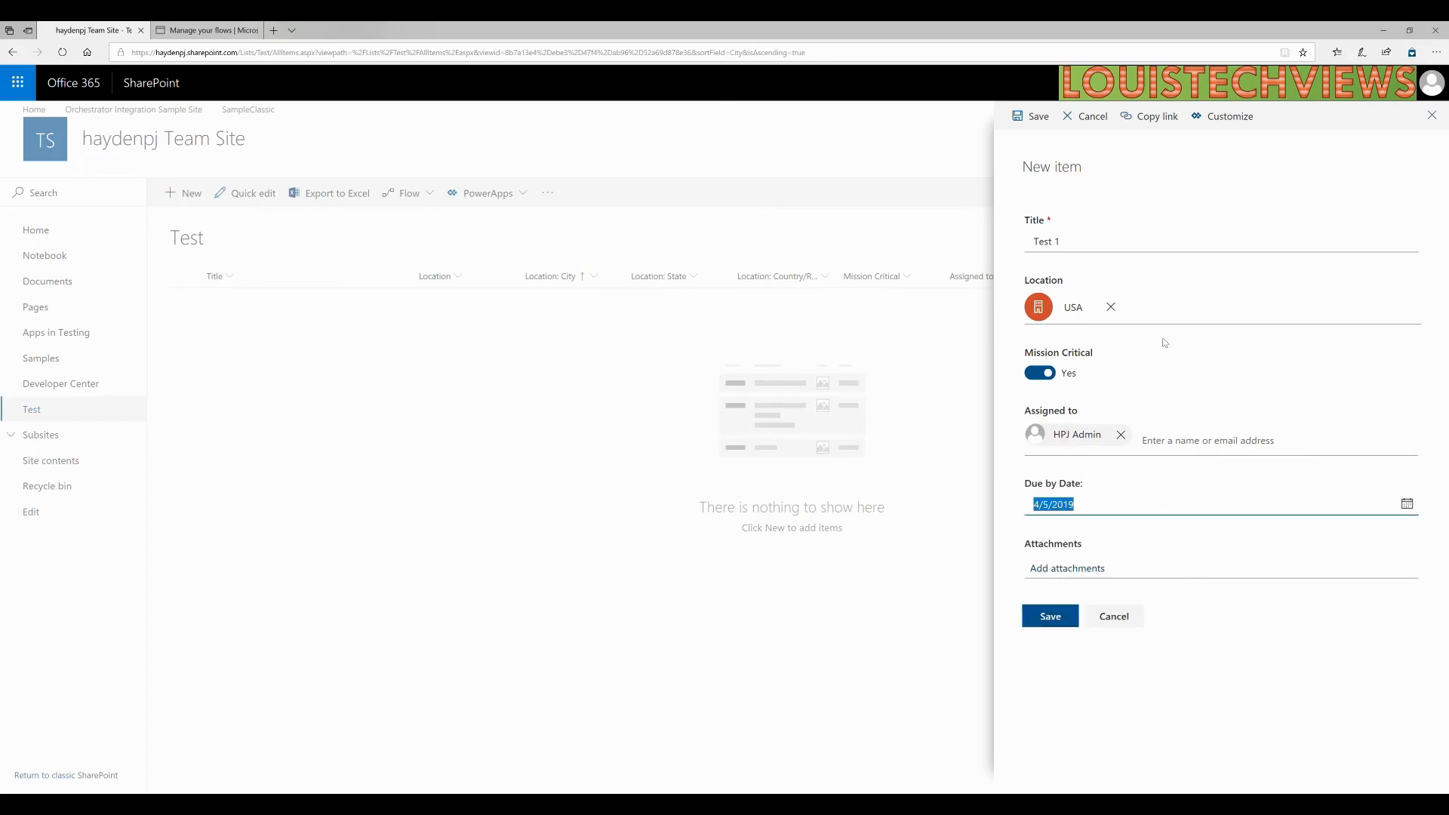
click(1050, 620)
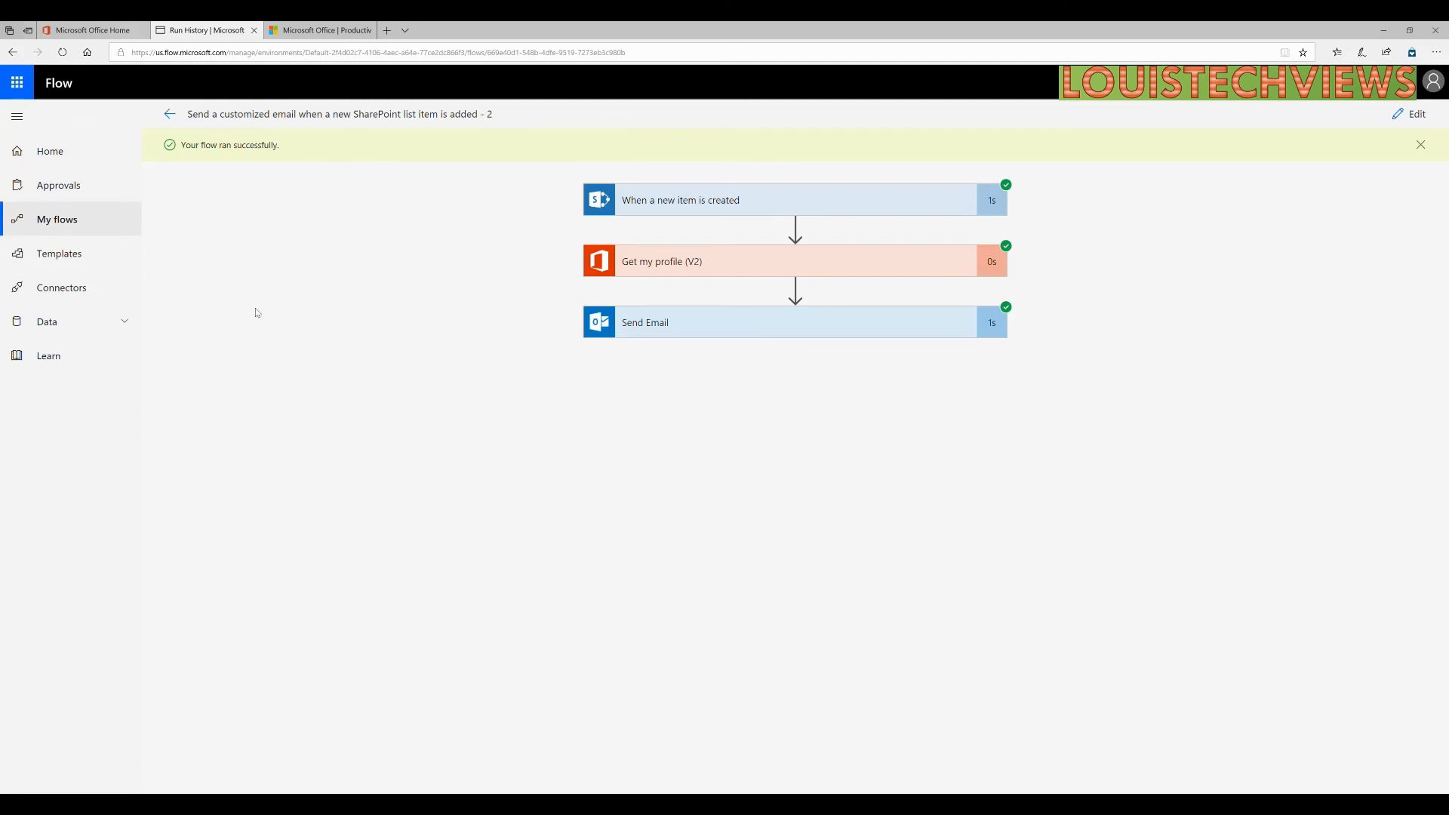
Open the Connectors page from the left navigation pane.
click(76, 298)
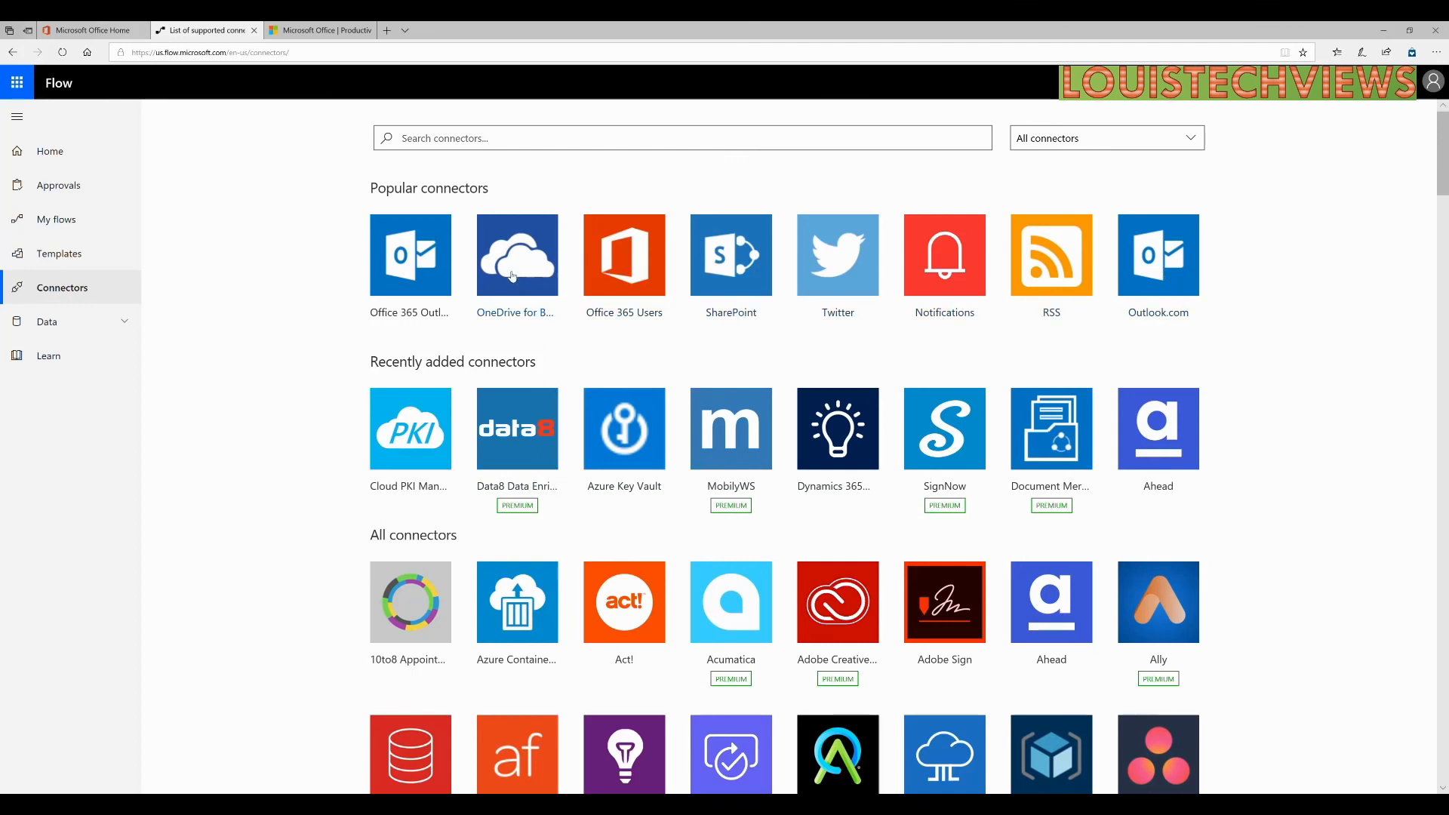
scroll(287, 370, down, 1)
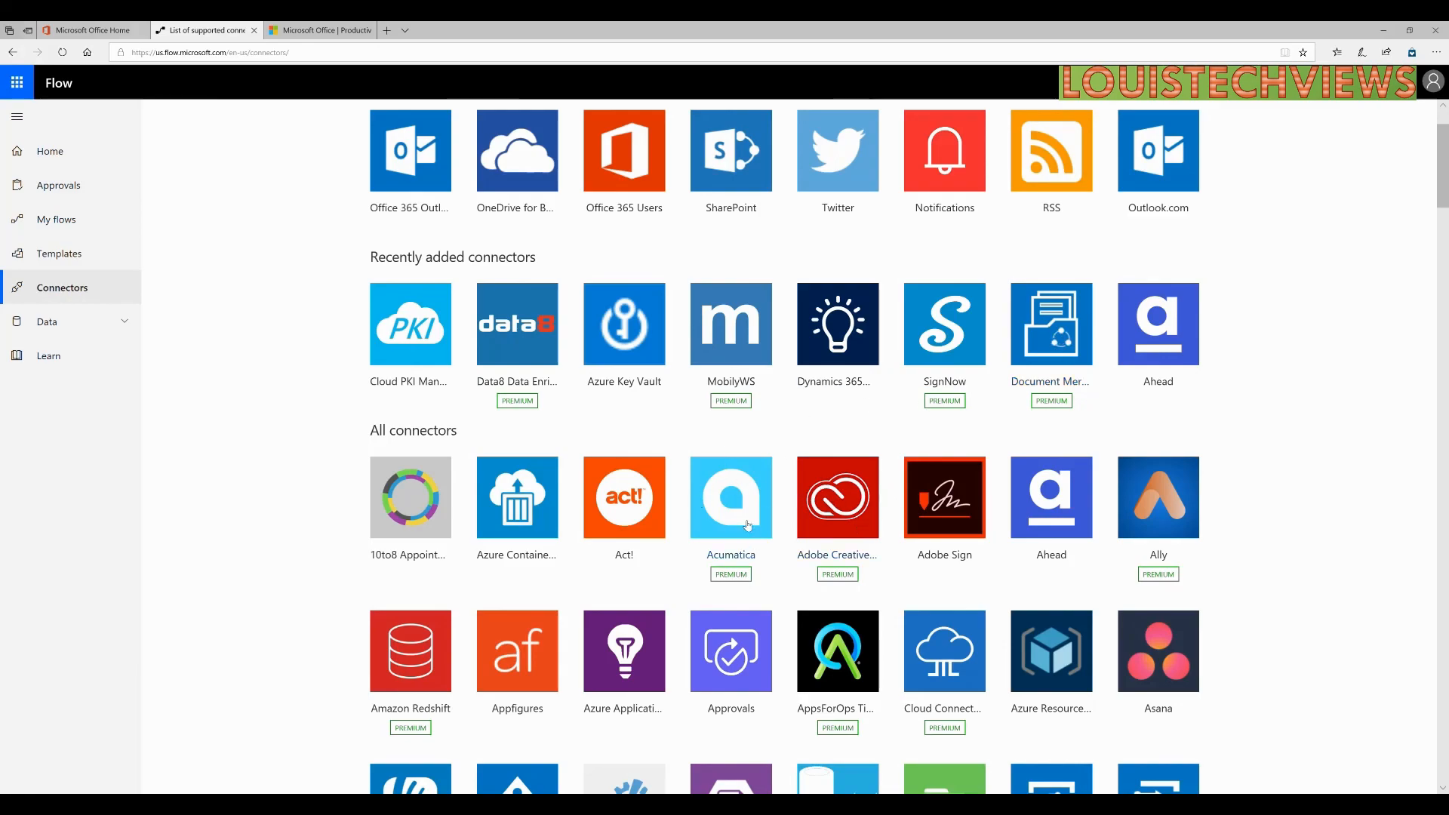
scroll(1228, 414, down, 2)
scroll(1228, 414, down, 15)
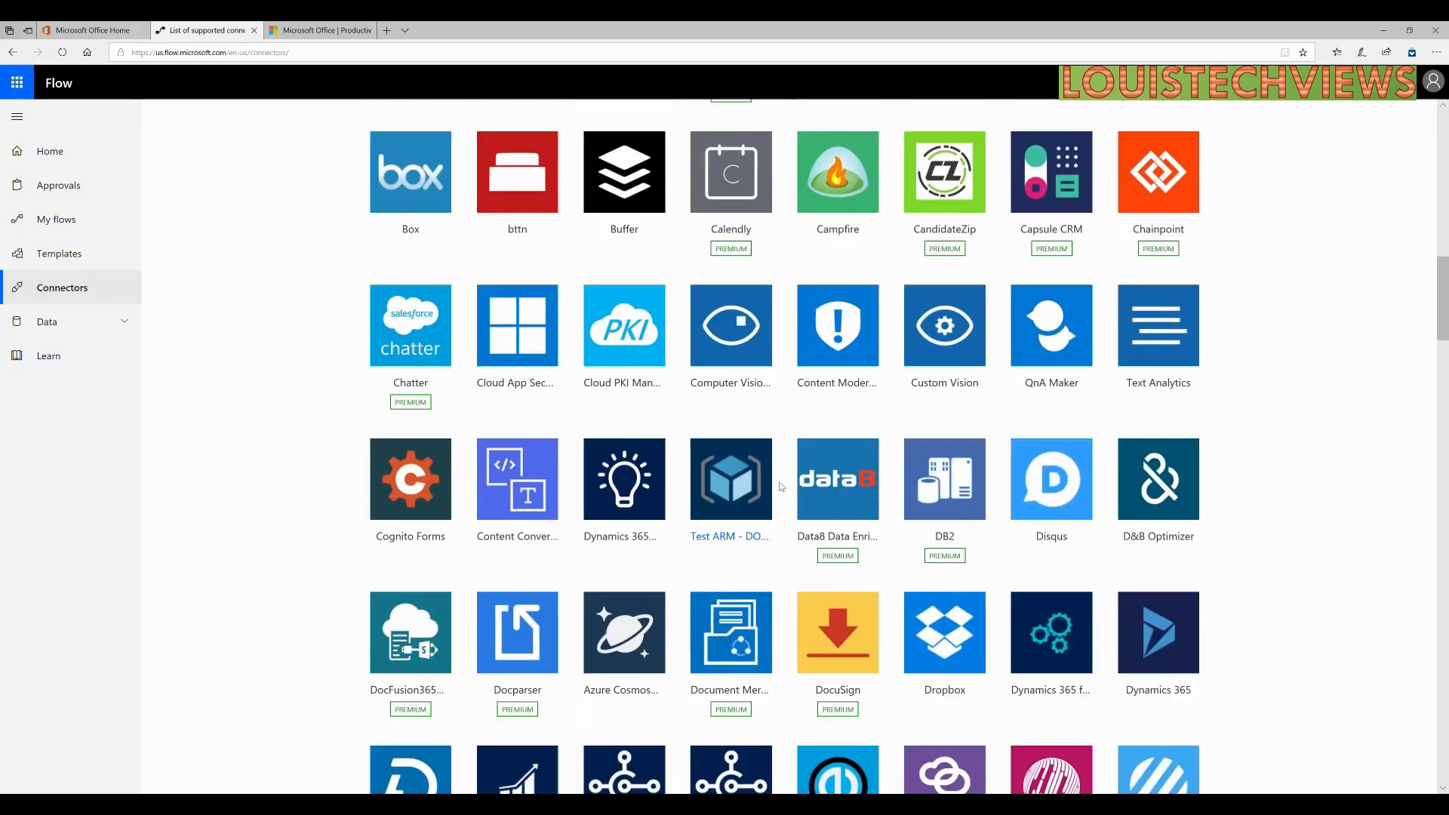
scroll(781, 484, down, 10)
scroll(1126, 374, up, 2)
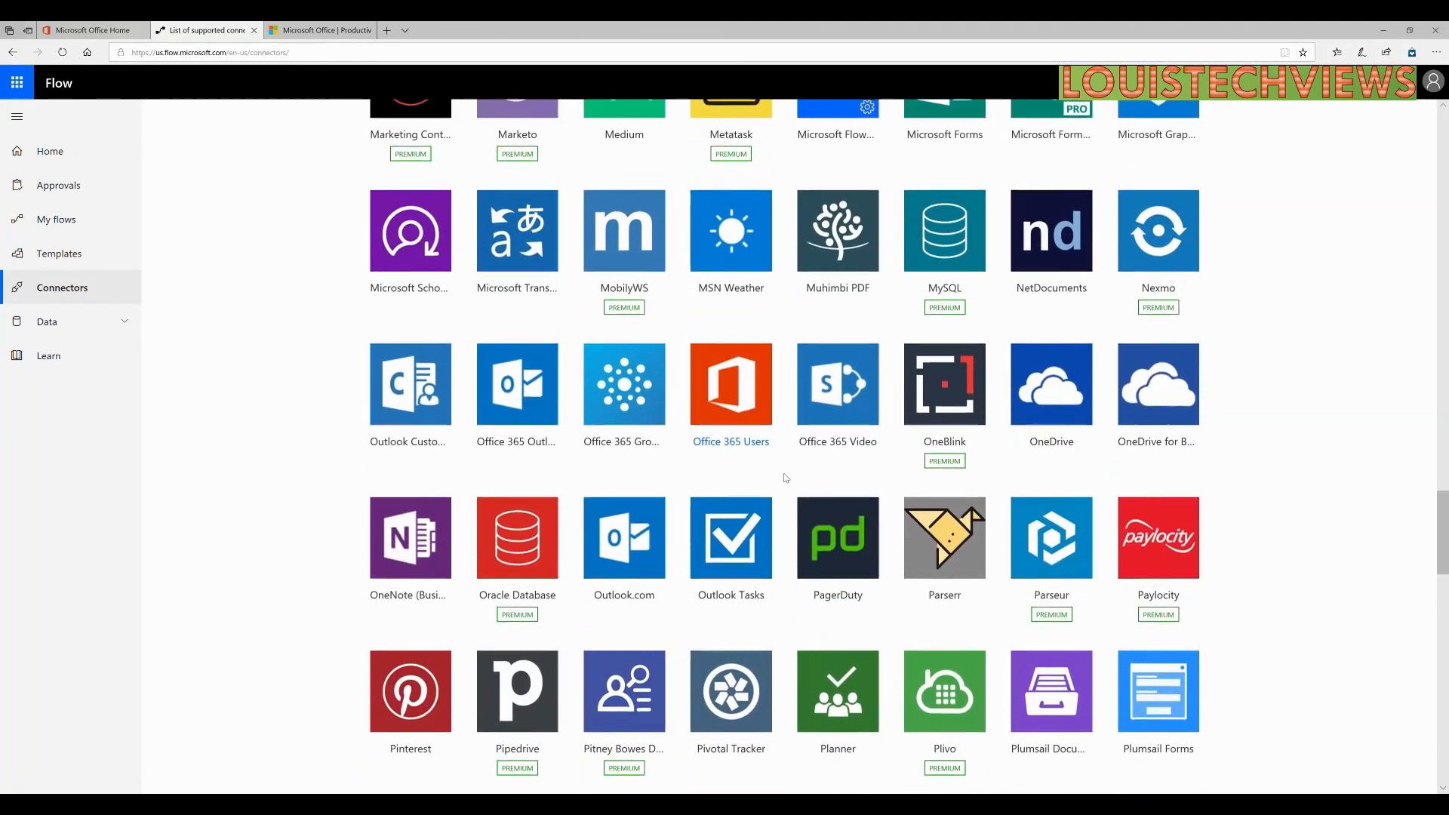
scroll(824, 510, down, 5)
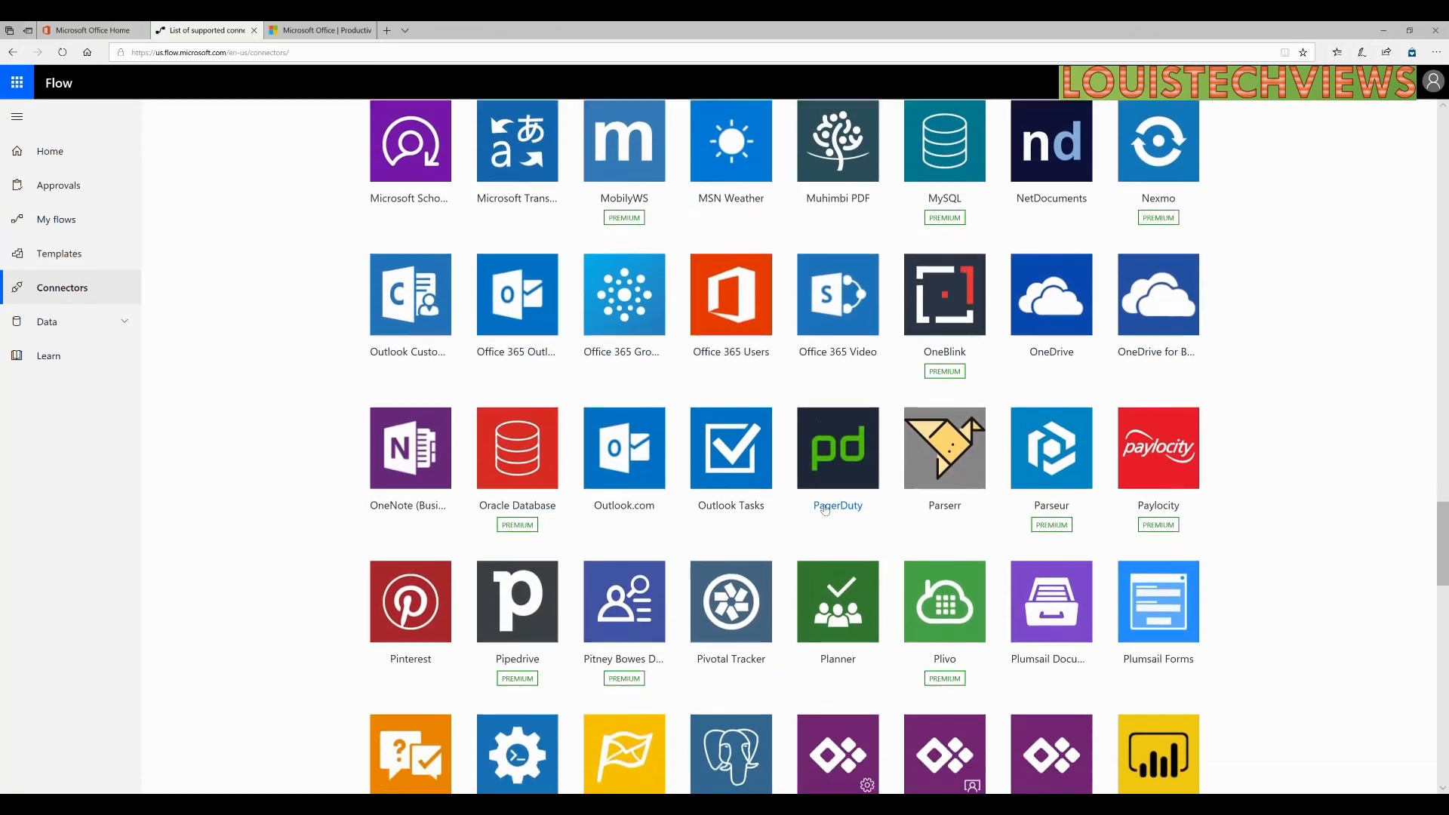
scroll(868, 509, down, 4)
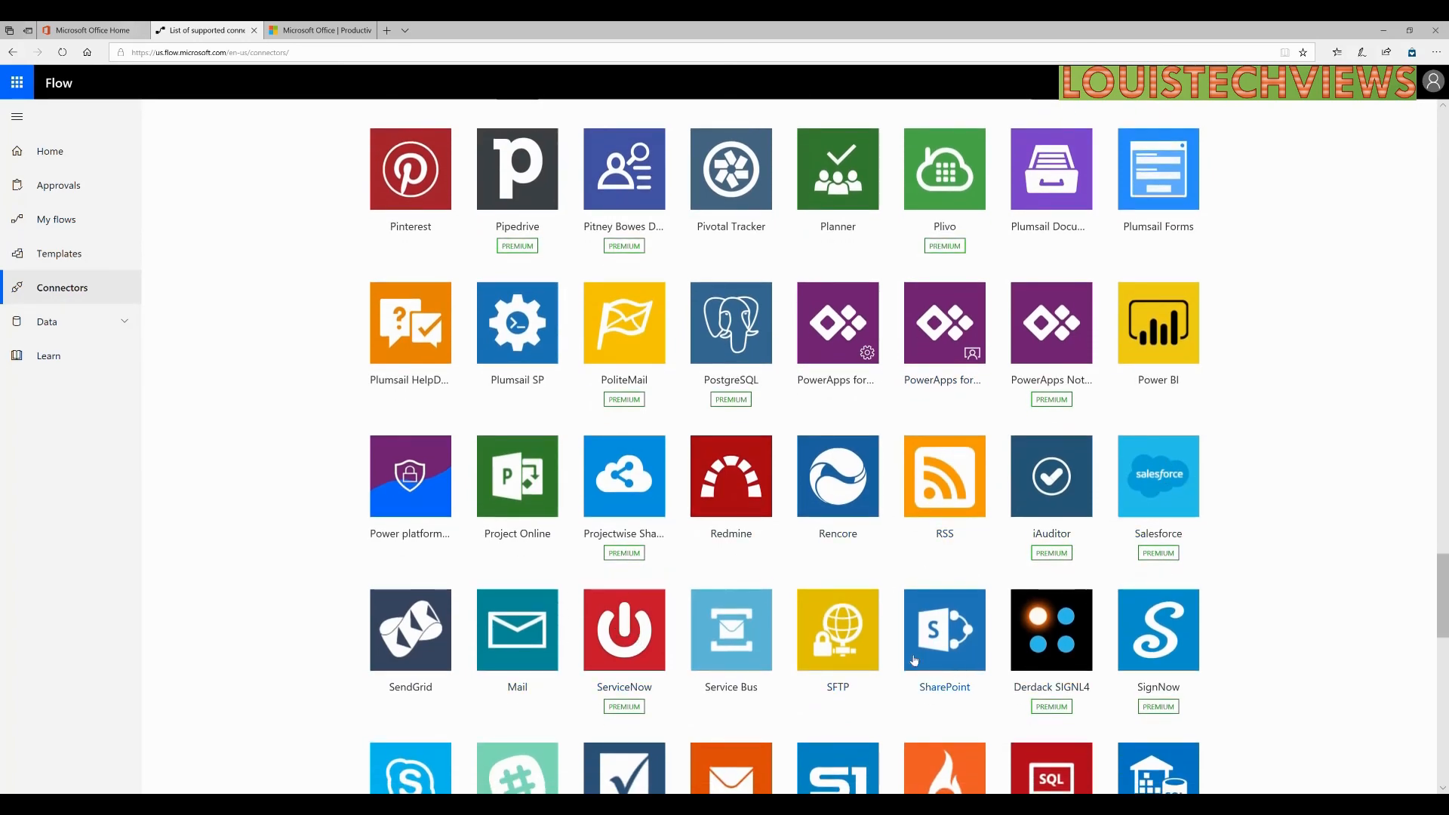
scroll(936, 627, down, 1)
scroll(936, 625, down, 4)
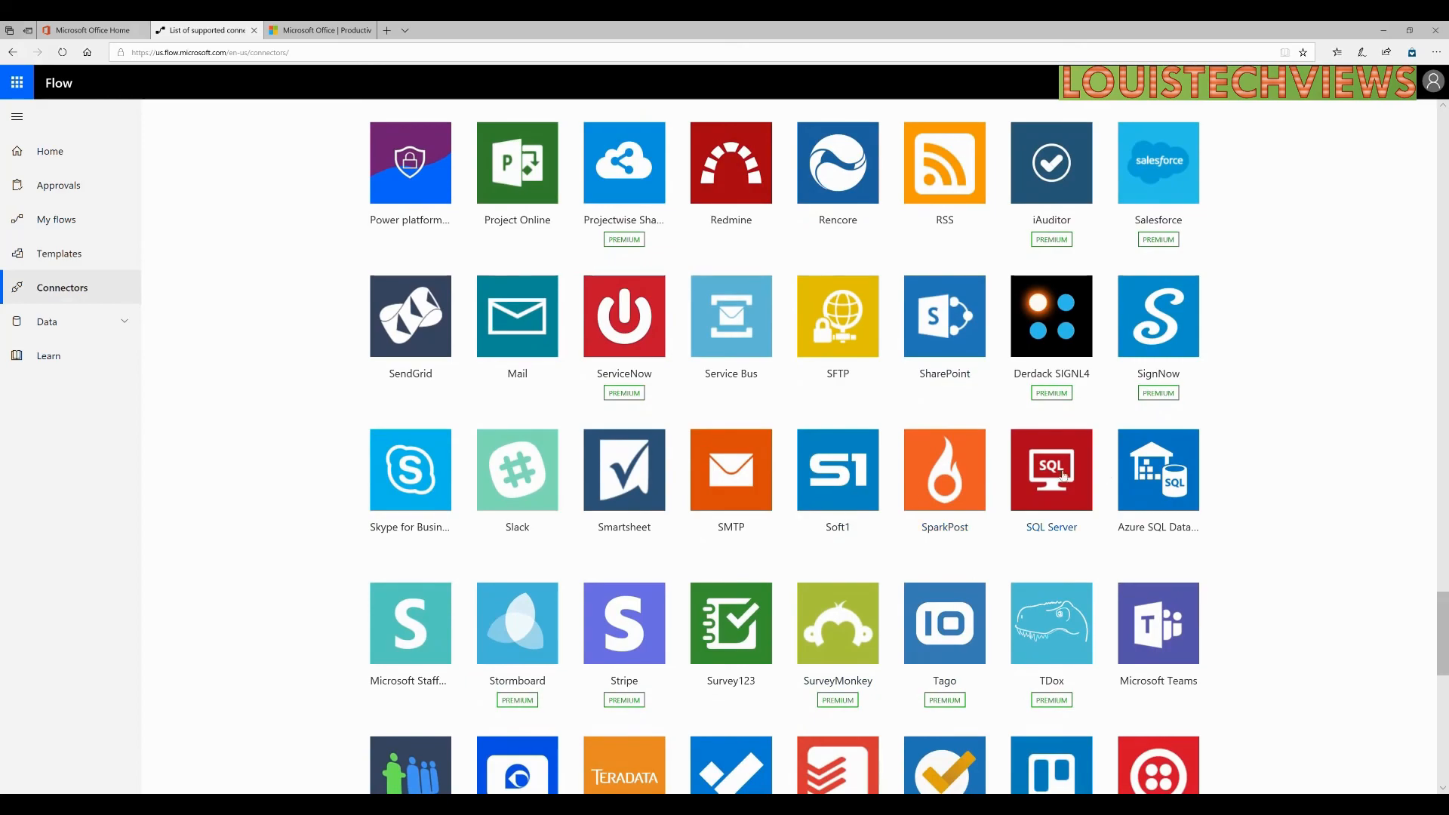
scroll(946, 546, down, 12)
scroll(790, 512, up, 20)
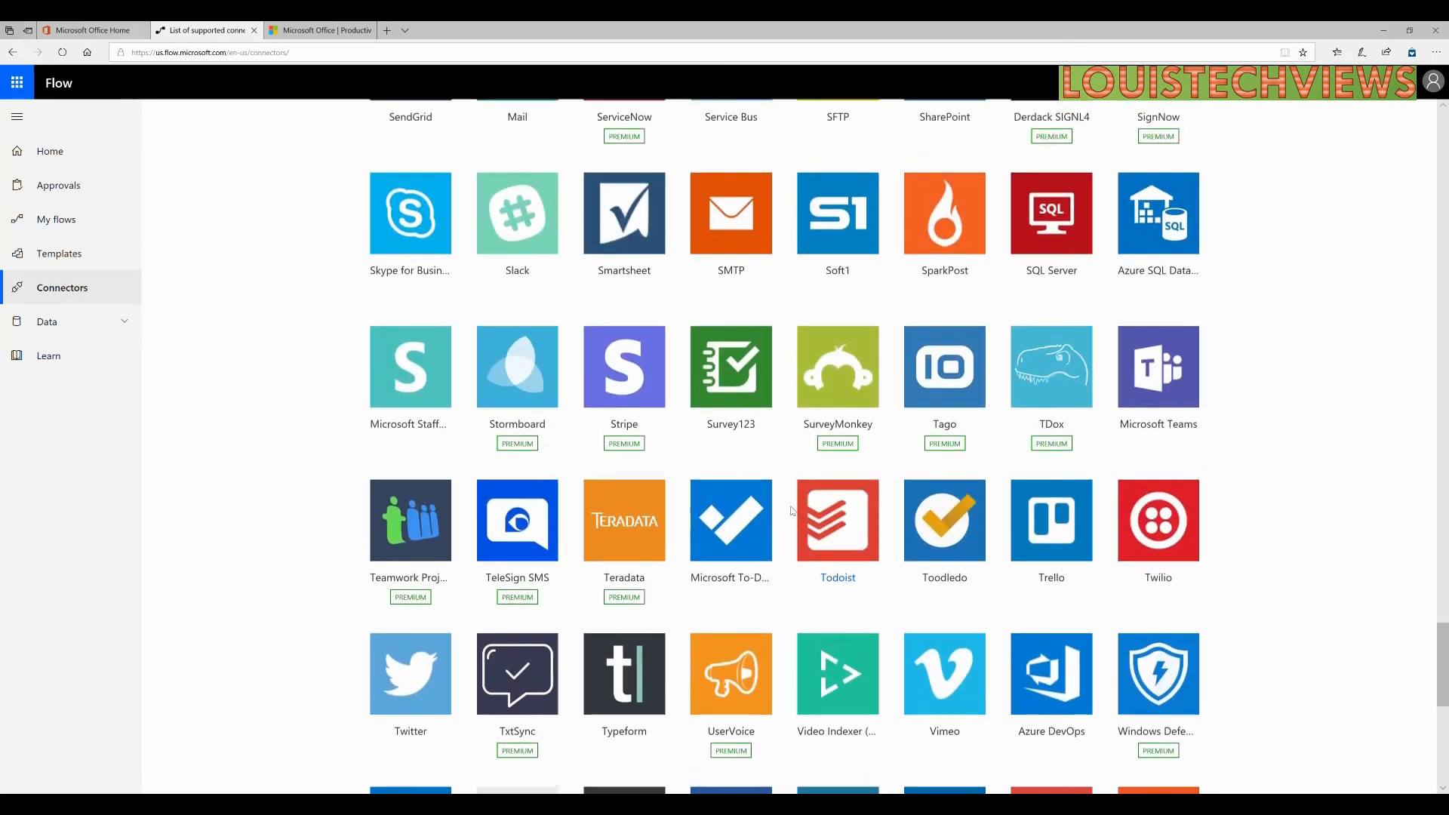
scroll(790, 512, up, 15)
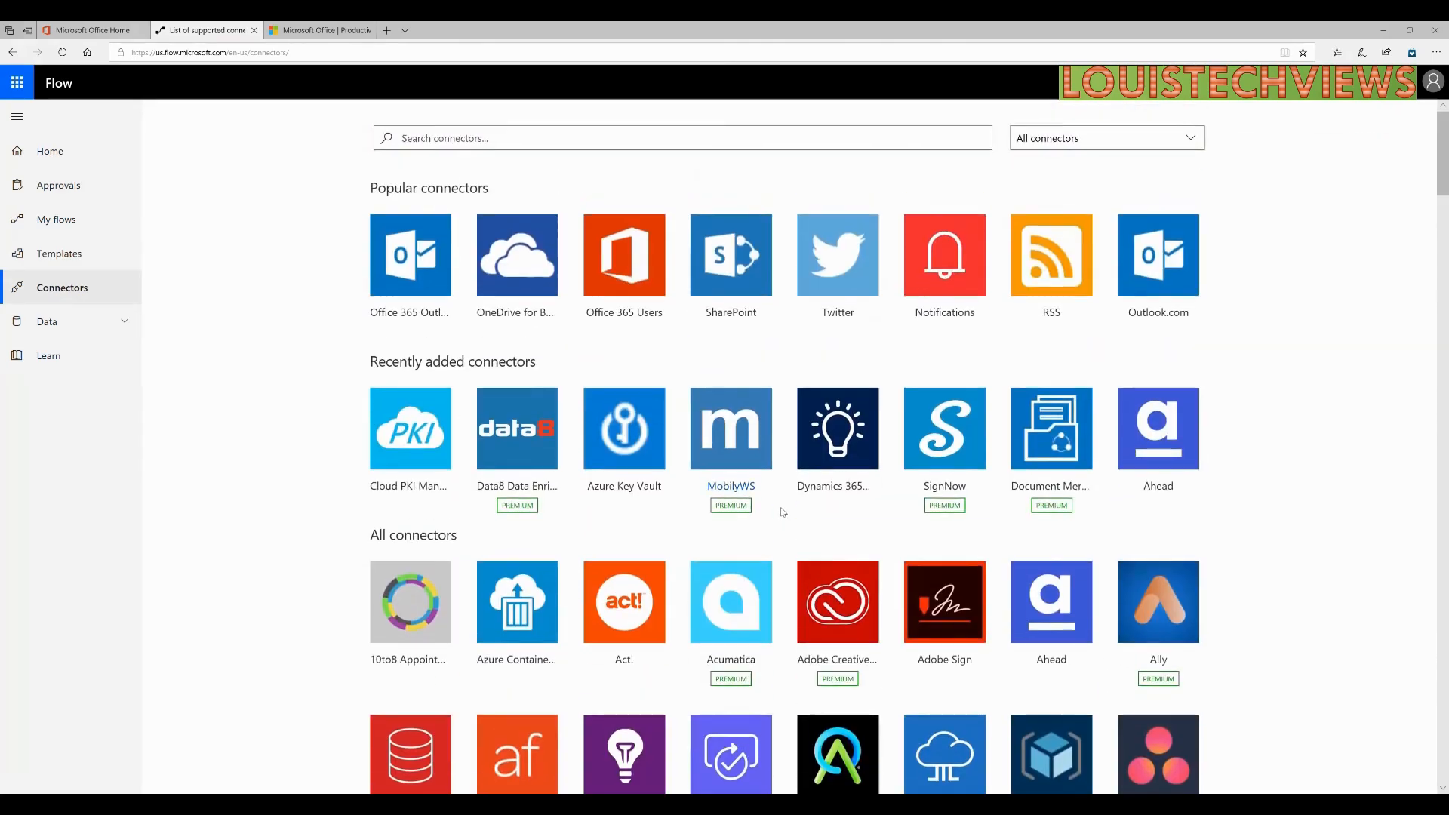